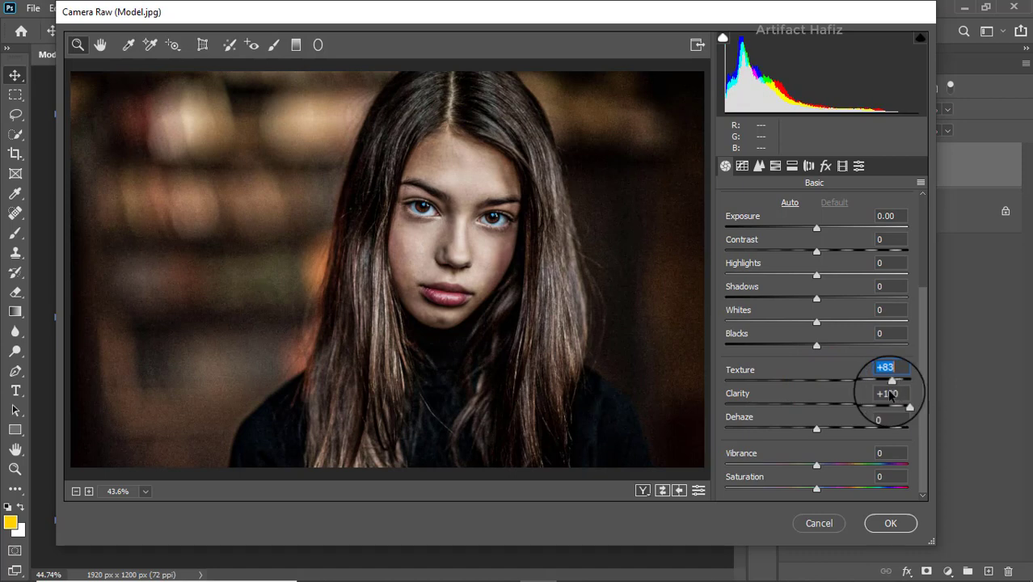
Set Texture to +100 and Clarity to +28, apply the Camera Raw filter, and compare the Background copy layer before and after
{"action": "left_click_drag", "start_coordinate": [889, 393], "coordinate": [906, 409]}
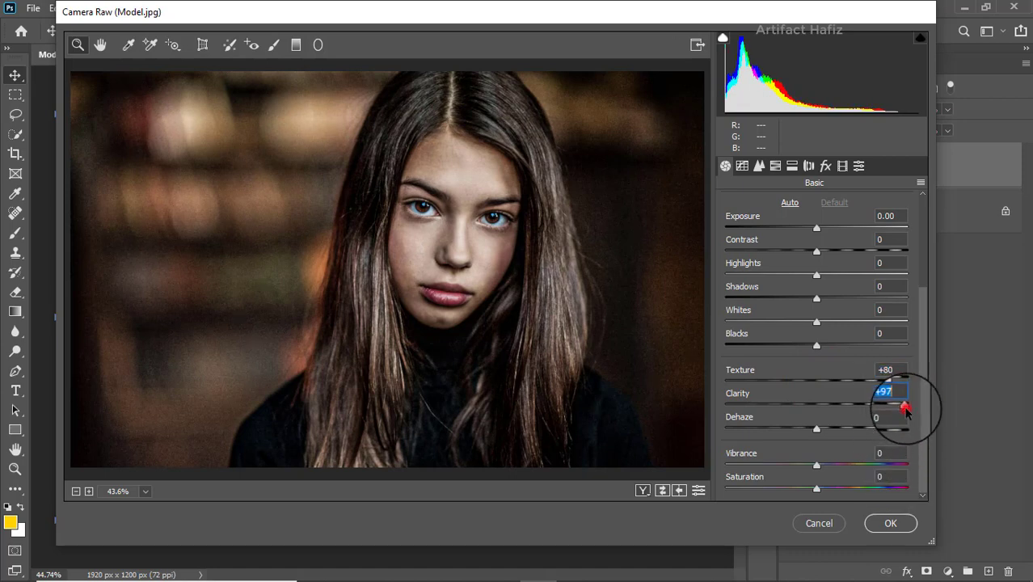
{"action": "left_click_drag", "start_coordinate": [906, 410], "coordinate": [838, 408]}
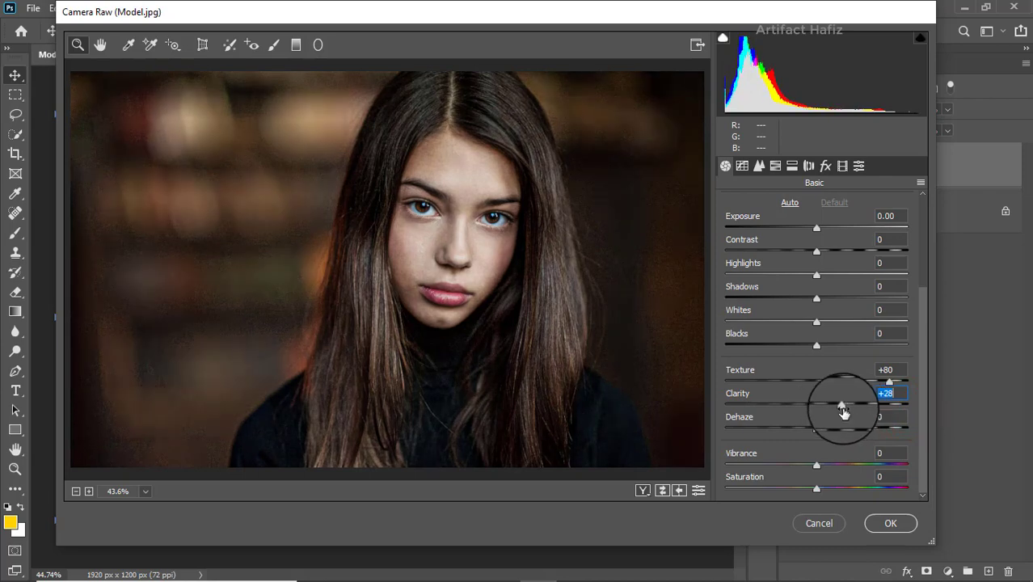
{"action": "left_click_drag", "start_coordinate": [889, 382], "coordinate": [934, 376]}
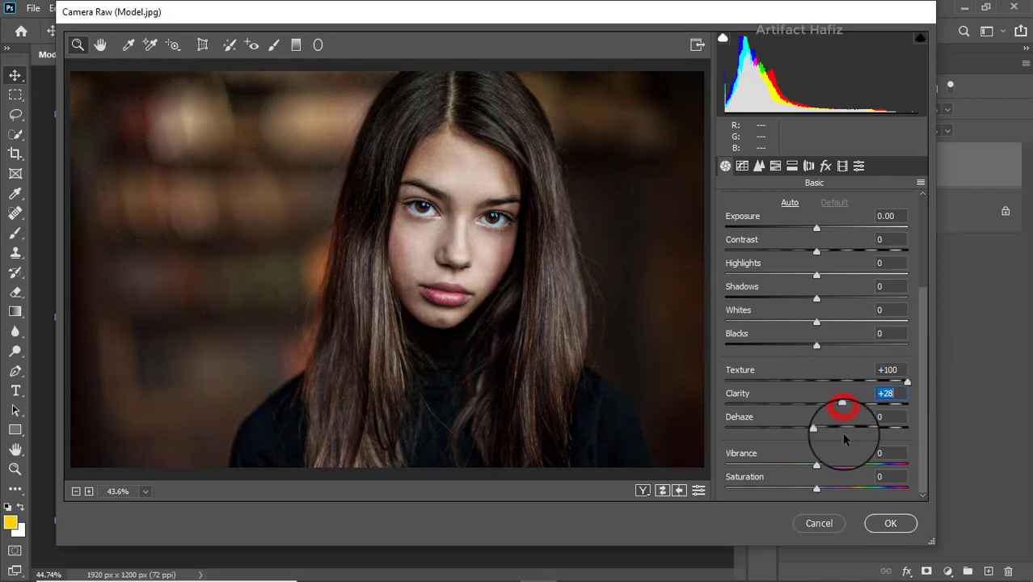
{"action": "left_click", "coordinate": [879, 525]}
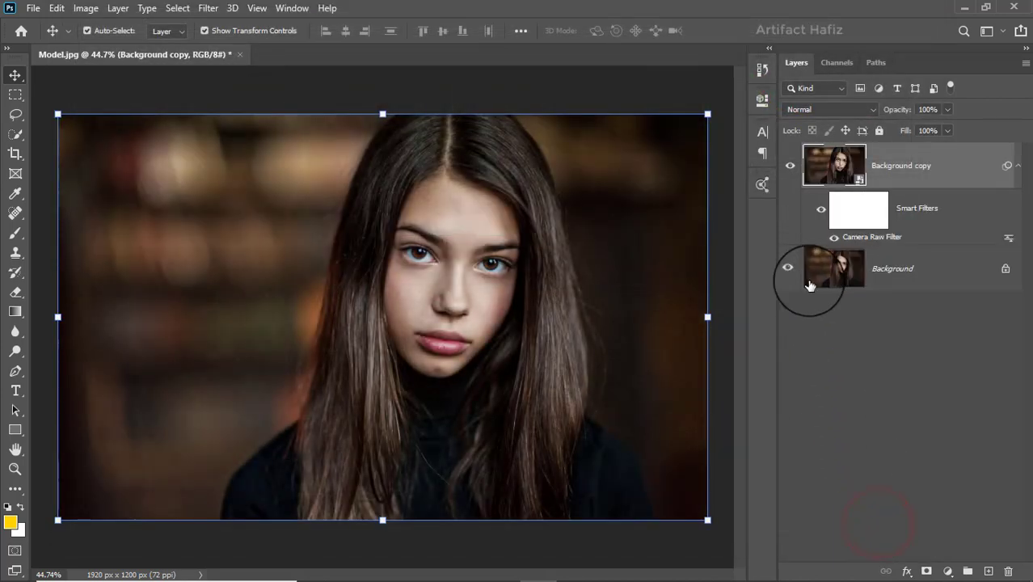
{"action": "left_click", "coordinate": [788, 168]}
{"action": "left_click", "coordinate": [788, 169]}
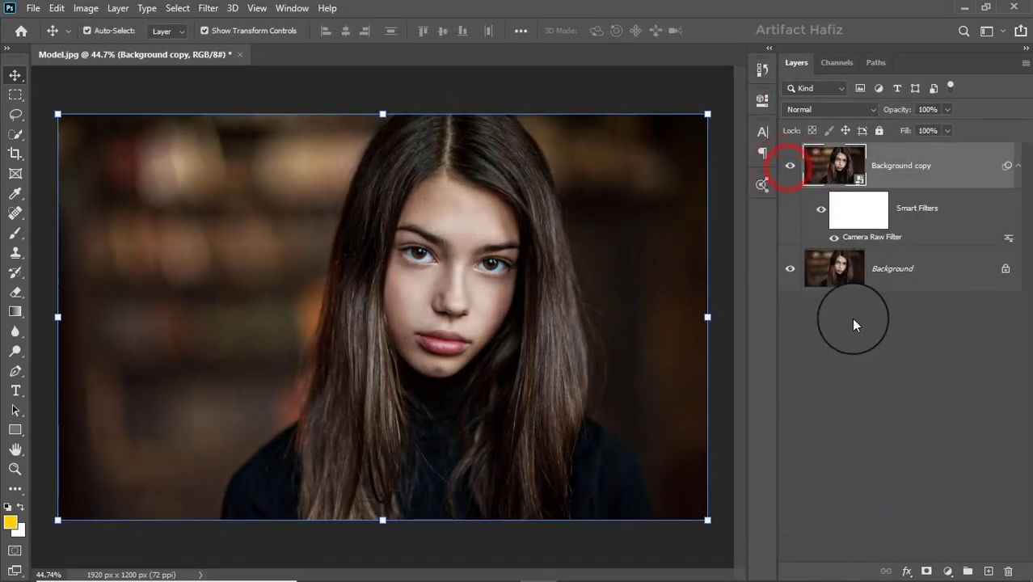
Add a layer mask to the Background copy layer and invert the mask to black
{"action": "left_click", "coordinate": [927, 571]}
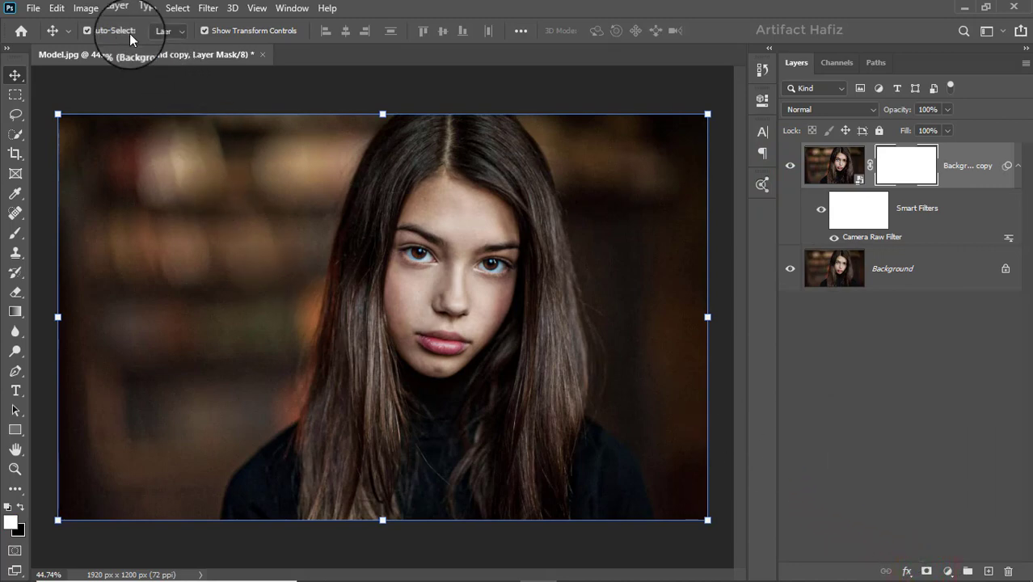
{"action": "left_click", "coordinate": [85, 9]}
{"action": "mouse_move", "coordinate": [165, 44]}
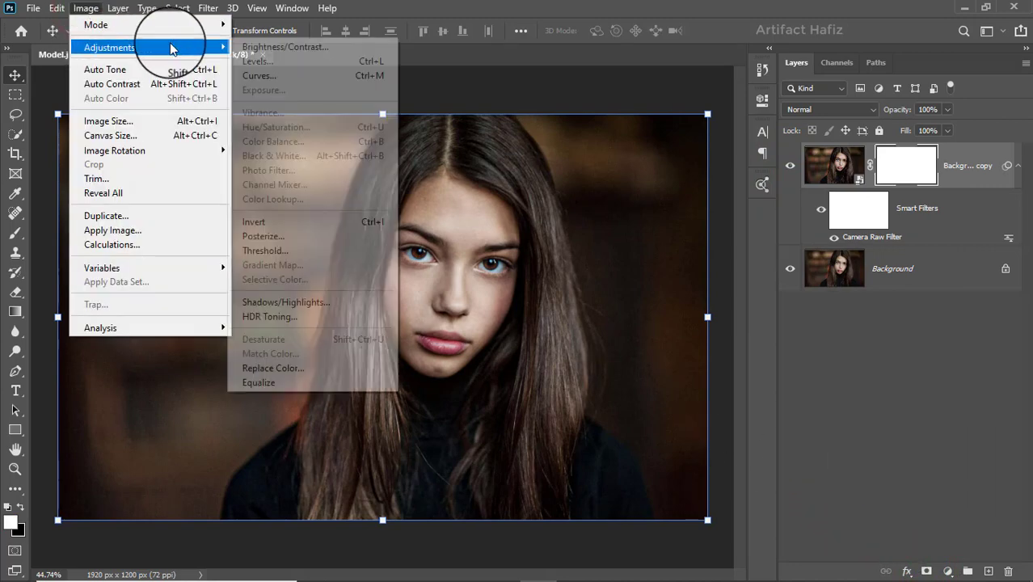
{"action": "left_click", "coordinate": [261, 222]}
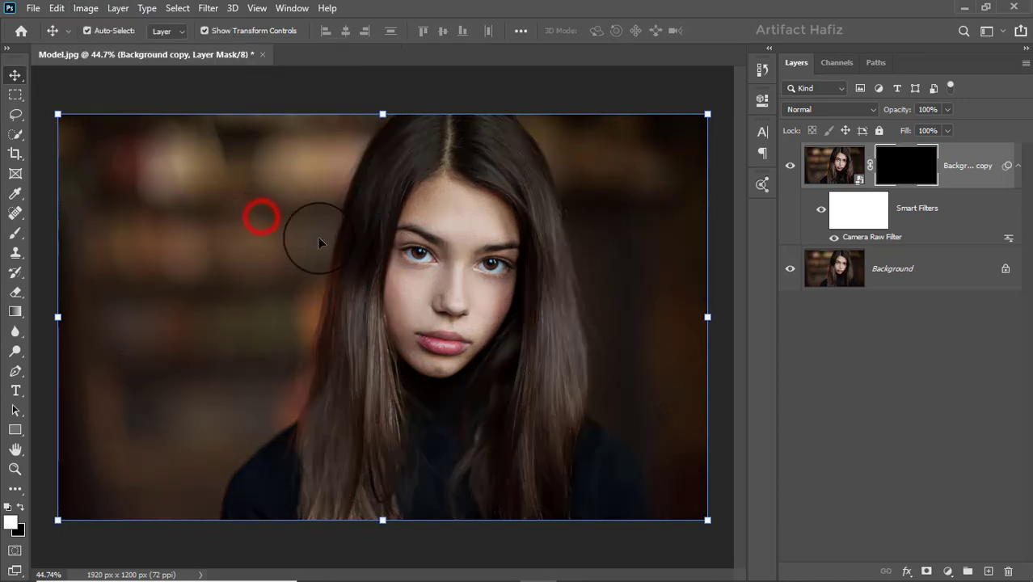
Set up a Soft Round brush with 0% hardness and 100% opacity, sized about 30 px for detail work around the eyes
{"action": "left_click", "coordinate": [15, 230]}
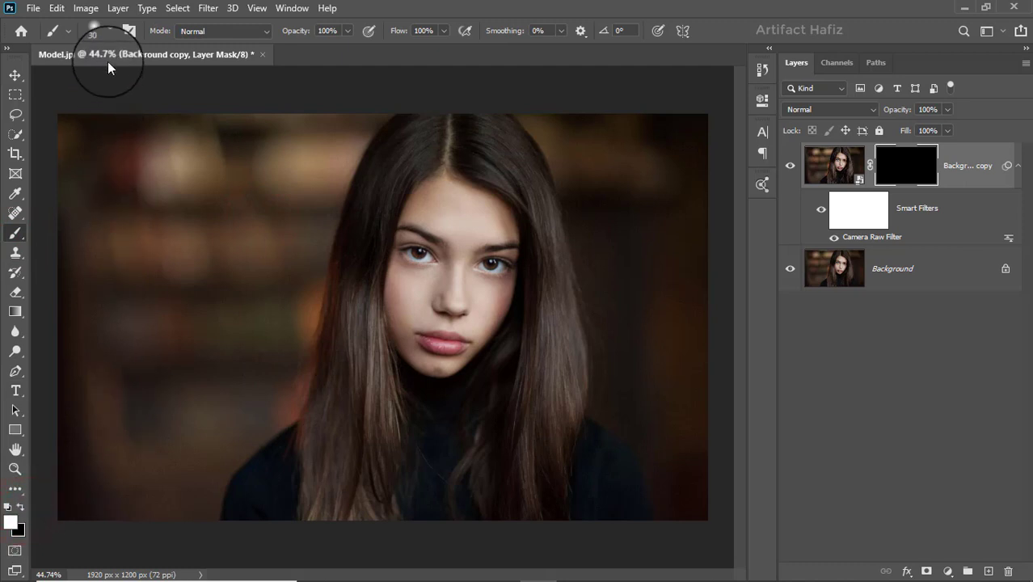
{"action": "left_click", "coordinate": [111, 37]}
{"action": "left_click", "coordinate": [79, 204]}
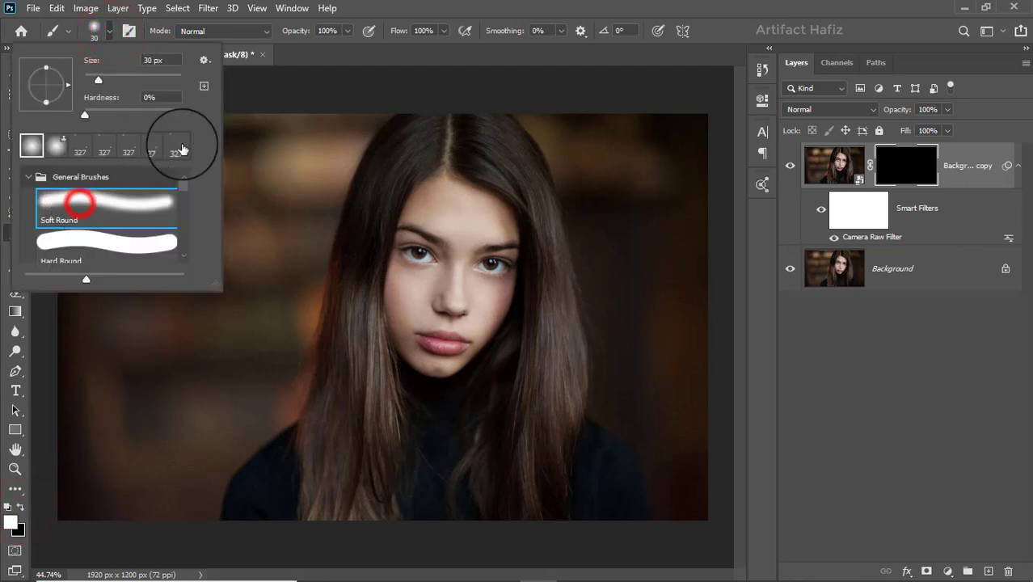
{"action": "left_click", "coordinate": [345, 31]}
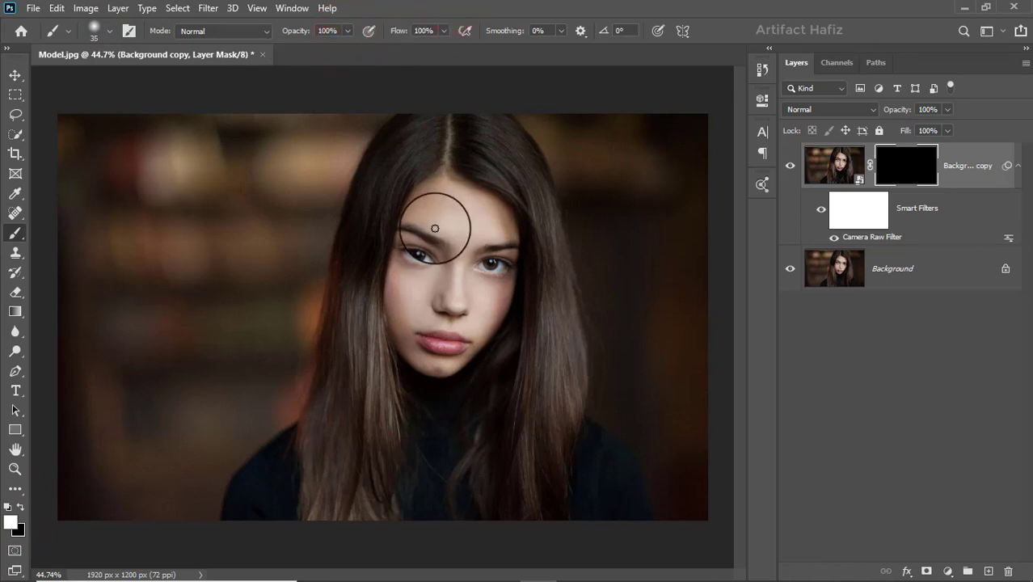
{"action": "scroll", "coordinate": [431, 251], "scroll_direction": "up", "scroll_amount": 5}
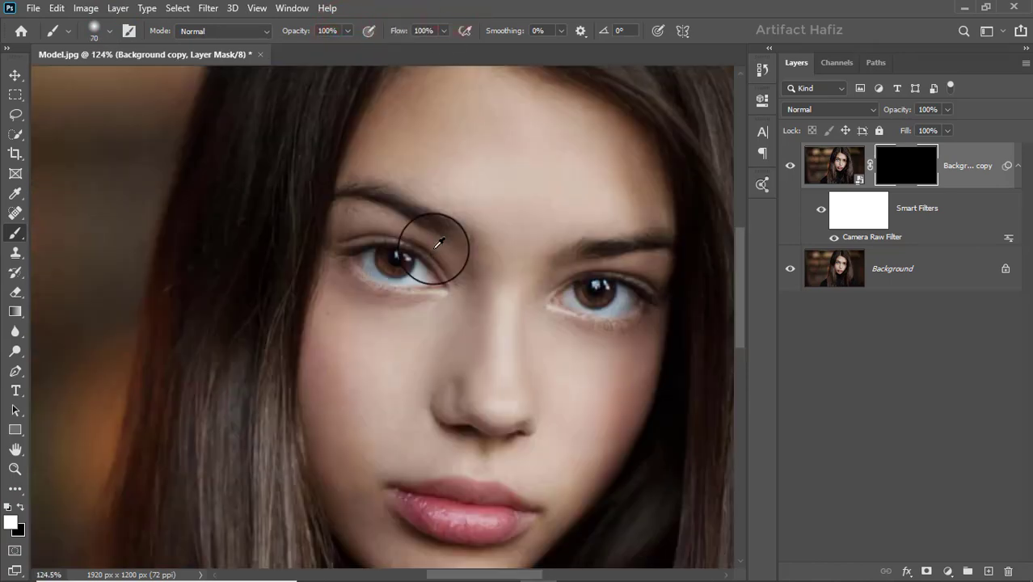
{"action": "key", "text": "["}
{"action": "key", "text": "["}
{"action": "key", "text": "["}
{"action": "key", "text": "["}
{"action": "key", "text": "["}
{"action": "key", "text": "["}
{"action": "key", "text": "["}
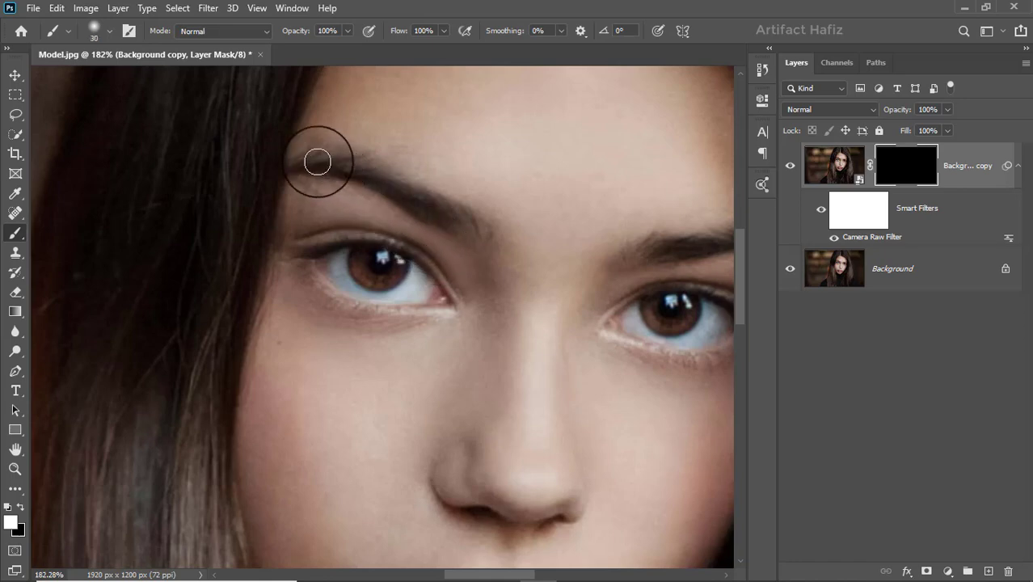
Paint white on the layer mask over the eyebrow and eye on the left side of the face
{"action": "mouse_move", "coordinate": [309, 161]}
{"action": "left_mouse_down"}
{"action": "mouse_move", "coordinate": [358, 163]}
{"action": "mouse_move", "coordinate": [478, 224]}
{"action": "left_mouse_up"}
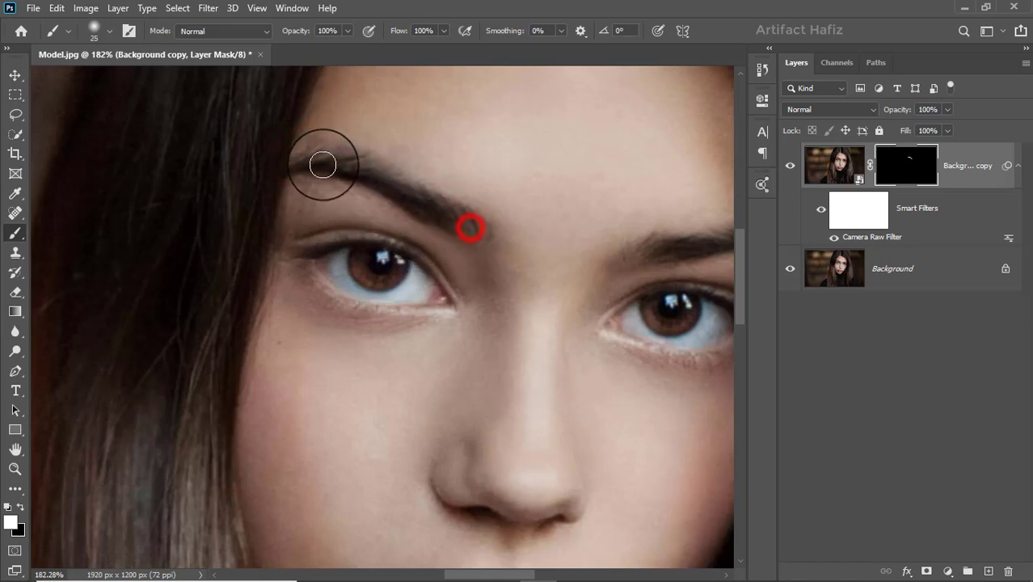
{"action": "left_click_drag", "start_coordinate": [326, 163], "coordinate": [485, 232]}
{"action": "mouse_move", "coordinate": [313, 251]}
{"action": "left_mouse_down"}
{"action": "mouse_move", "coordinate": [394, 255]}
{"action": "mouse_move", "coordinate": [441, 278]}
{"action": "mouse_move", "coordinate": [317, 261]}
{"action": "mouse_move", "coordinate": [450, 297]}
{"action": "mouse_move", "coordinate": [286, 254]}
{"action": "mouse_move", "coordinate": [421, 286]}
{"action": "left_mouse_up"}
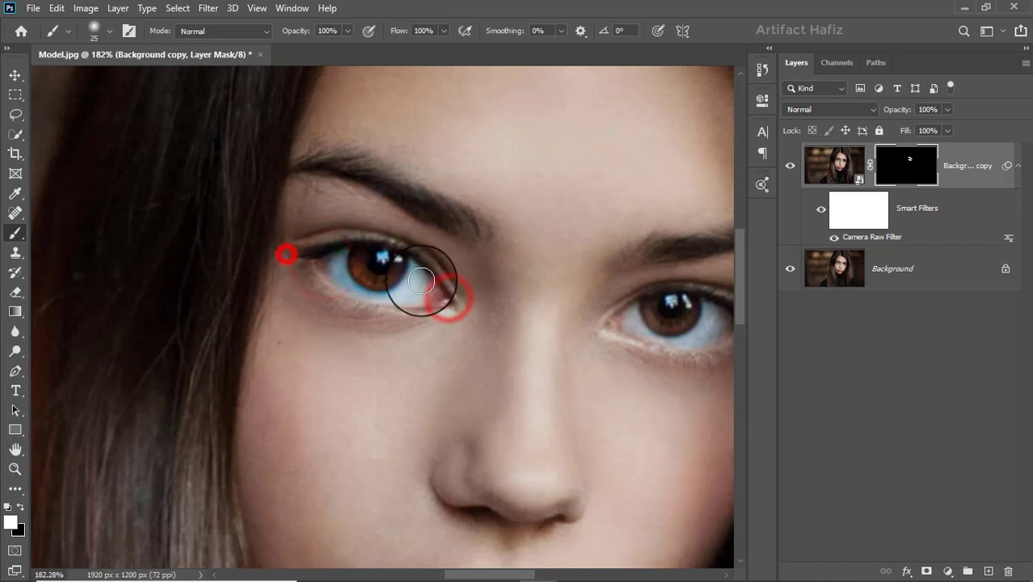
{"action": "mouse_move", "coordinate": [346, 256]}
{"action": "left_mouse_down"}
{"action": "mouse_move", "coordinate": [341, 283]}
{"action": "mouse_move", "coordinate": [462, 299]}
{"action": "mouse_move", "coordinate": [396, 282]}
{"action": "left_mouse_up"}
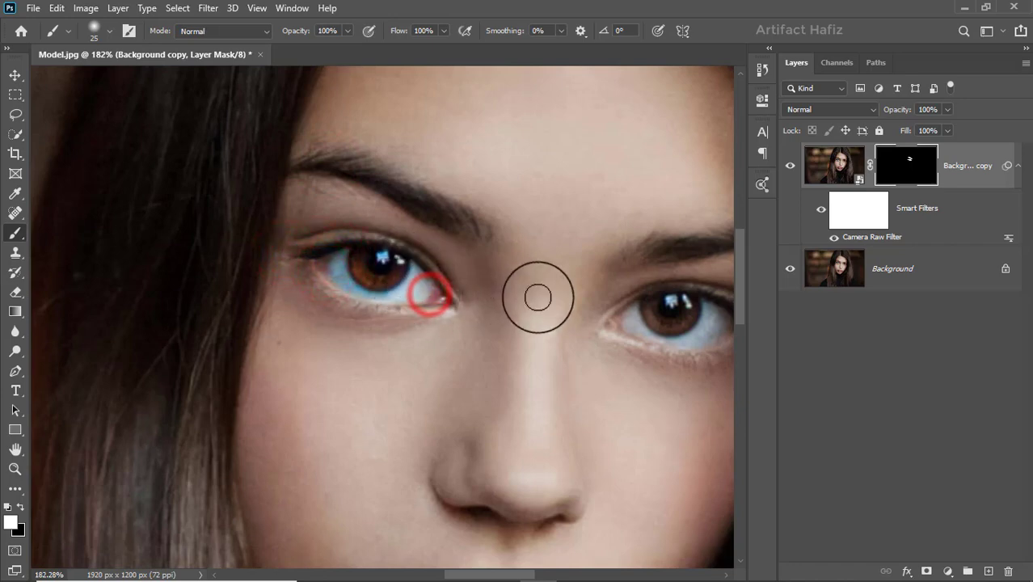
Paint white on the layer mask over the eyebrow and eye on the right side of the face with the 25 px brush
{"action": "left_click_drag", "start_coordinate": [537, 298], "coordinate": [351, 297]}
{"action": "left_click_drag", "start_coordinate": [465, 251], "coordinate": [563, 237]}
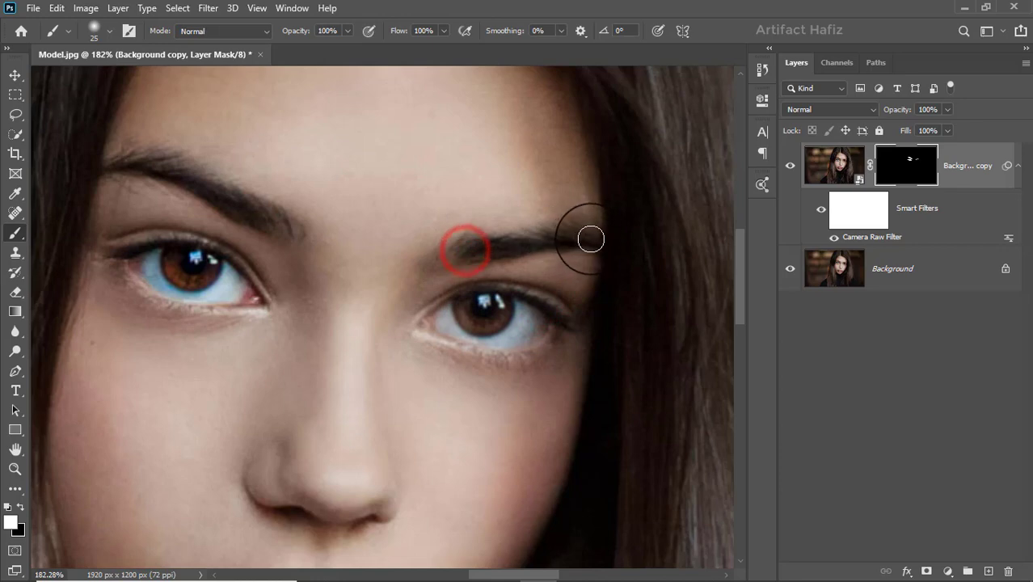
{"action": "left_click", "coordinate": [590, 238]}
{"action": "mouse_move", "coordinate": [468, 303]}
{"action": "left_mouse_down"}
{"action": "mouse_move", "coordinate": [558, 306]}
{"action": "mouse_move", "coordinate": [502, 337]}
{"action": "mouse_move", "coordinate": [435, 313]}
{"action": "mouse_move", "coordinate": [546, 311]}
{"action": "mouse_move", "coordinate": [438, 299]}
{"action": "mouse_move", "coordinate": [542, 312]}
{"action": "mouse_move", "coordinate": [442, 319]}
{"action": "mouse_move", "coordinate": [568, 324]}
{"action": "mouse_move", "coordinate": [538, 336]}
{"action": "mouse_move", "coordinate": [436, 325]}
{"action": "mouse_move", "coordinate": [548, 351]}
{"action": "mouse_move", "coordinate": [472, 332]}
{"action": "mouse_move", "coordinate": [584, 326]}
{"action": "left_mouse_up"}
Try painting white on the layer mask along the nostrils and the lower edge of the nose
{"action": "mouse_move", "coordinate": [508, 336]}
{"action": "left_mouse_down"}
{"action": "mouse_move", "coordinate": [479, 254]}
{"action": "mouse_move", "coordinate": [472, 177]}
{"action": "left_mouse_up"}
{"action": "left_click_drag", "start_coordinate": [250, 341], "coordinate": [344, 350]}
{"action": "left_click_drag", "start_coordinate": [343, 351], "coordinate": [316, 367]}
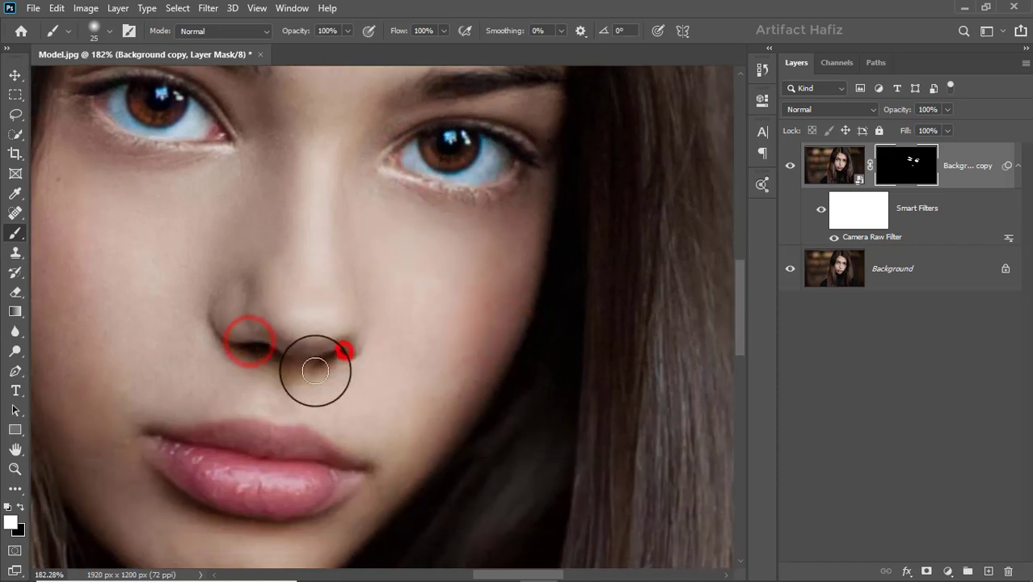
{"action": "left_click_drag", "start_coordinate": [213, 319], "coordinate": [257, 348]}
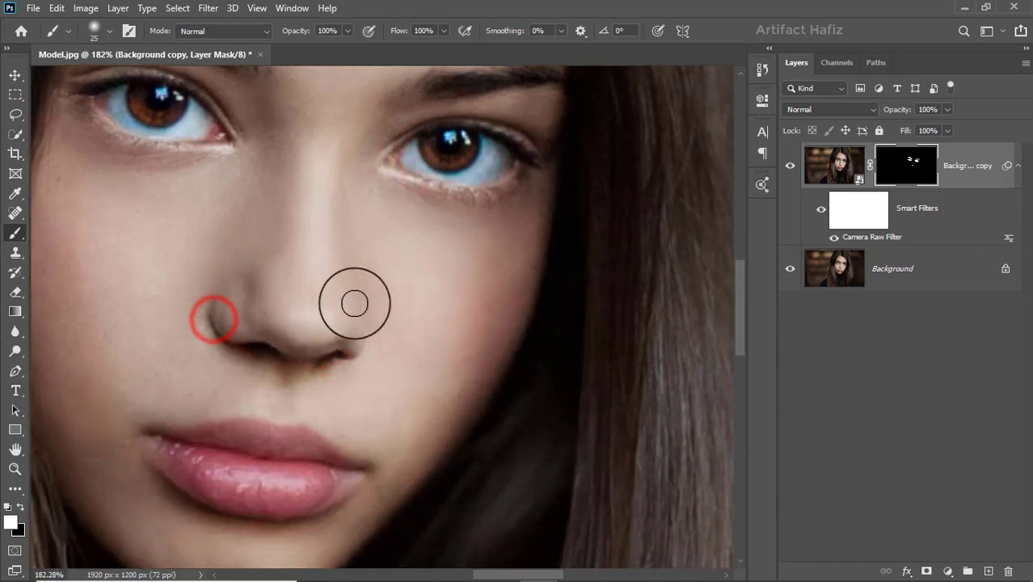
{"action": "left_click_drag", "start_coordinate": [362, 319], "coordinate": [339, 364]}
Examine the retouched eyes and eyebrows close up and at full view, comparing the image with the Background copy layer hidden and shown
{"action": "scroll", "coordinate": [363, 341], "scroll_direction": "down", "scroll_amount": 4, "text": "alt"}
{"action": "scroll", "coordinate": [368, 336], "scroll_direction": "down", "scroll_amount": 5, "text": "alt"}
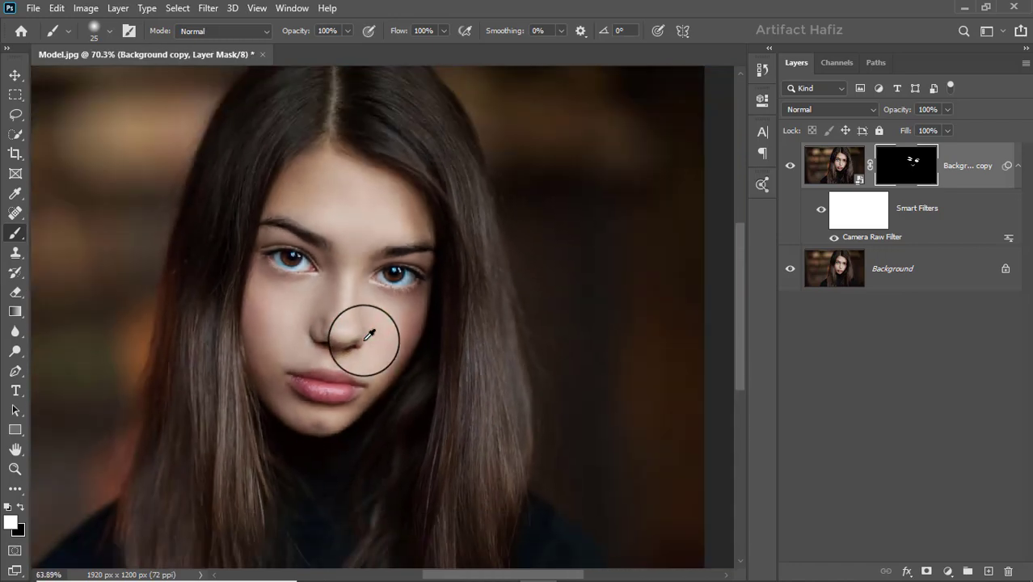
{"action": "scroll", "coordinate": [436, 339], "scroll_direction": "up", "scroll_amount": 2, "text": "alt"}
{"action": "scroll", "coordinate": [453, 313], "scroll_direction": "up", "scroll_amount": 4, "text": "alt"}
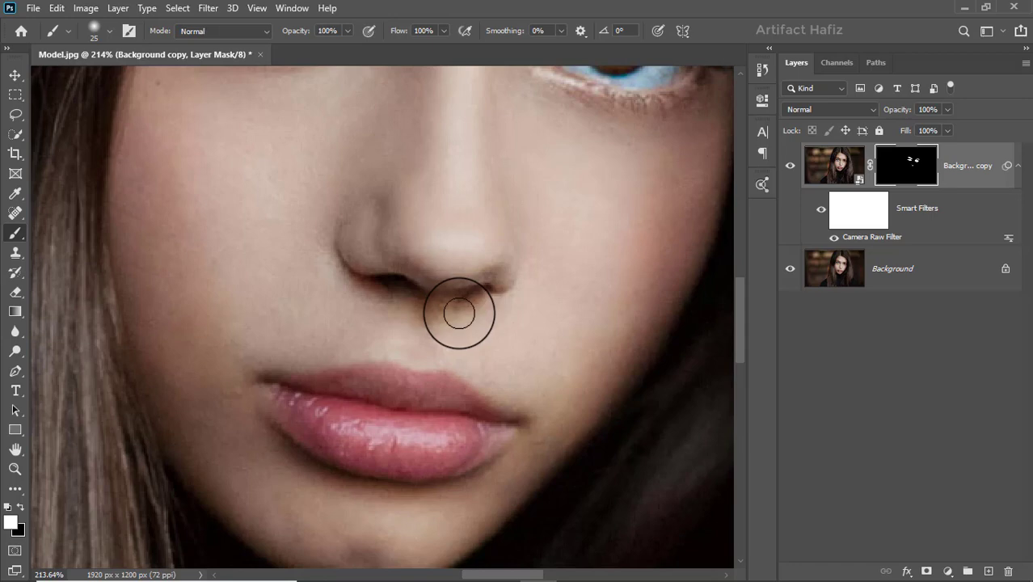
{"action": "scroll", "coordinate": [459, 314], "scroll_direction": "down", "scroll_amount": 4, "text": "alt"}
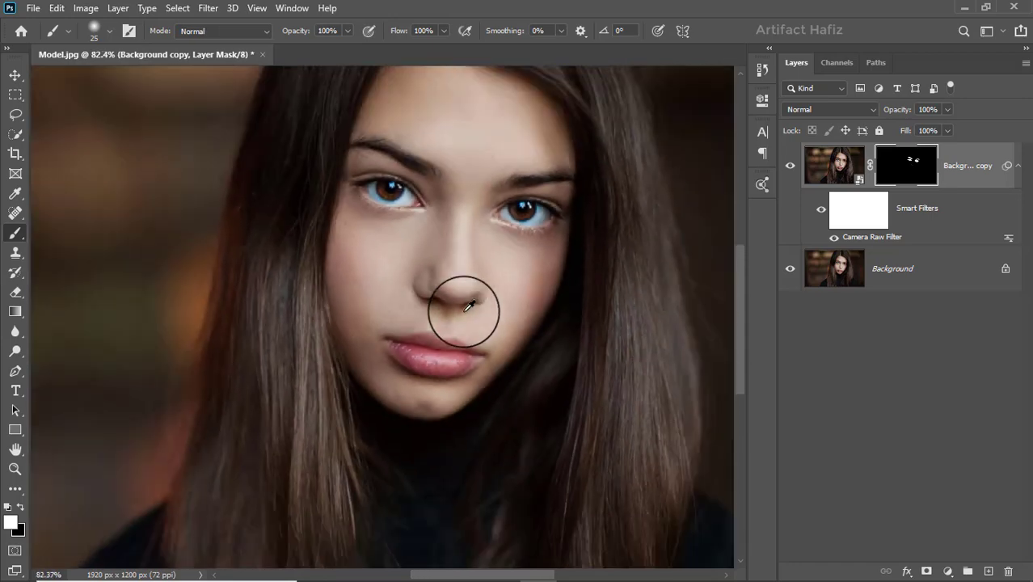
{"action": "scroll", "coordinate": [465, 311], "scroll_direction": "up", "scroll_amount": 2, "text": "alt"}
{"action": "scroll", "coordinate": [440, 338], "scroll_direction": "down", "scroll_amount": 4, "text": "alt"}
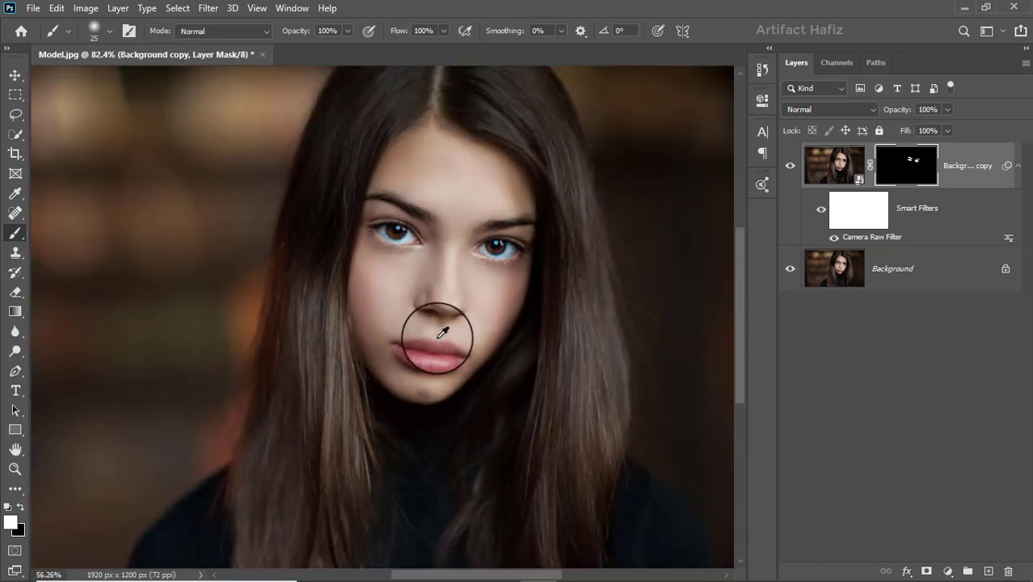
{"action": "scroll", "coordinate": [438, 323], "scroll_direction": "down", "scroll_amount": 3, "text": "alt"}
{"action": "scroll", "coordinate": [450, 300], "scroll_direction": "up", "scroll_amount": 2, "text": "alt"}
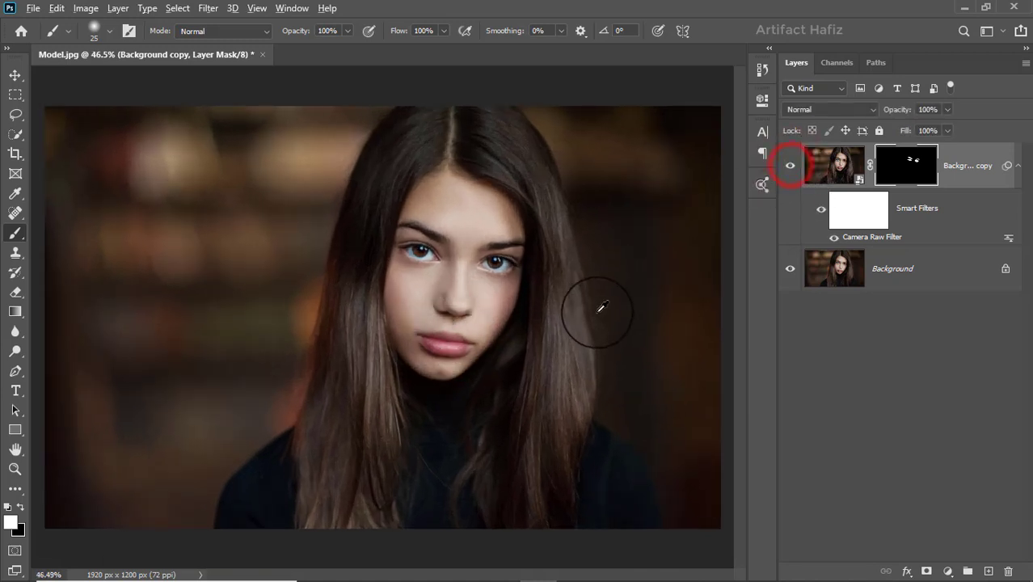
{"action": "scroll", "coordinate": [598, 308], "scroll_direction": "up", "scroll_amount": 3, "text": "alt"}
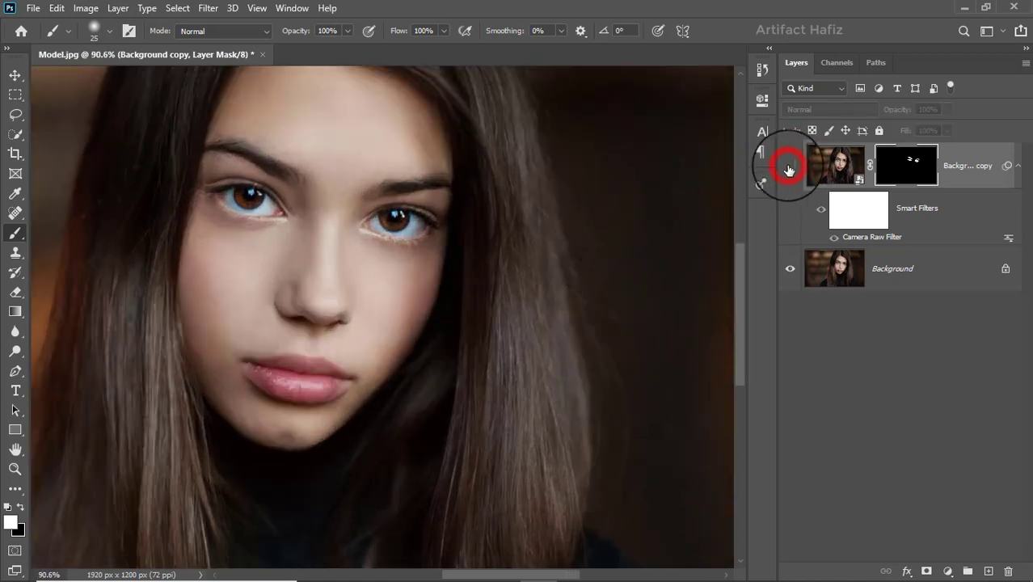
{"action": "left_click", "coordinate": [789, 168]}
{"action": "scroll", "coordinate": [566, 239], "scroll_direction": "down", "scroll_amount": 4, "text": "alt"}
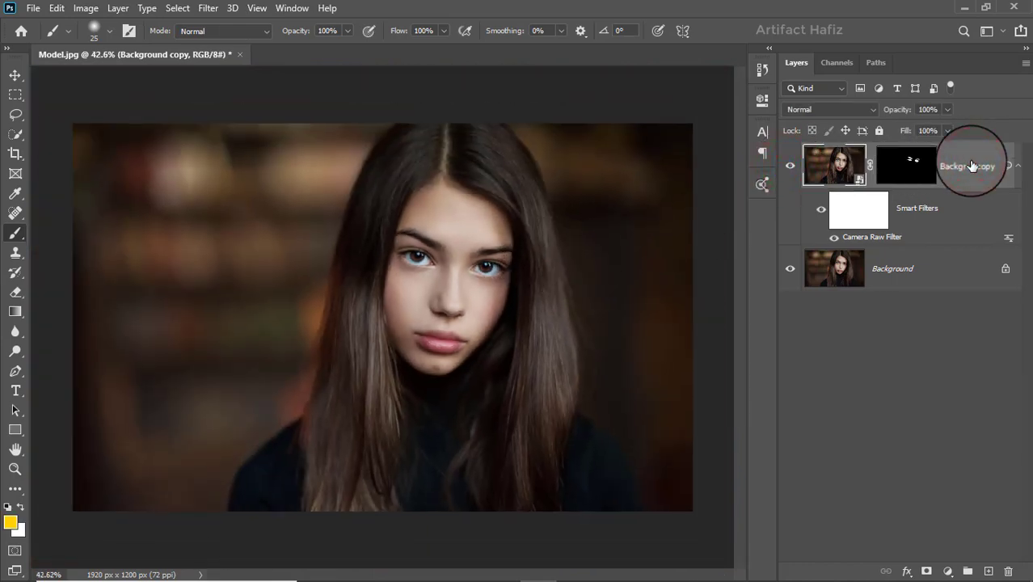
Stamp all visible layers into a new layer on top and convert it for smart filters
{"action": "key", "text": "ctrl+shift+alt+e"}
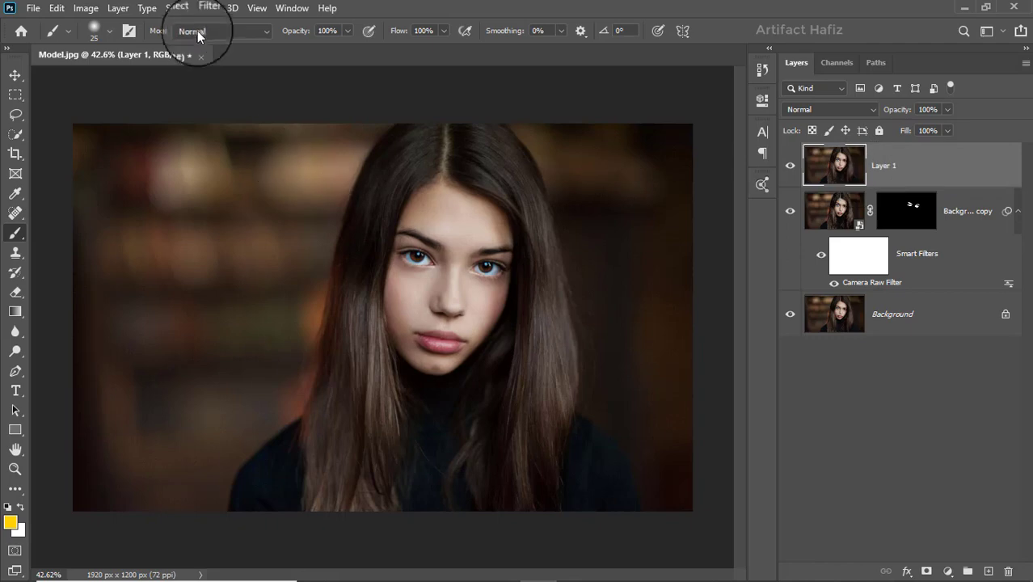
{"action": "left_click", "coordinate": [176, 8]}
{"action": "left_click", "coordinate": [206, 8]}
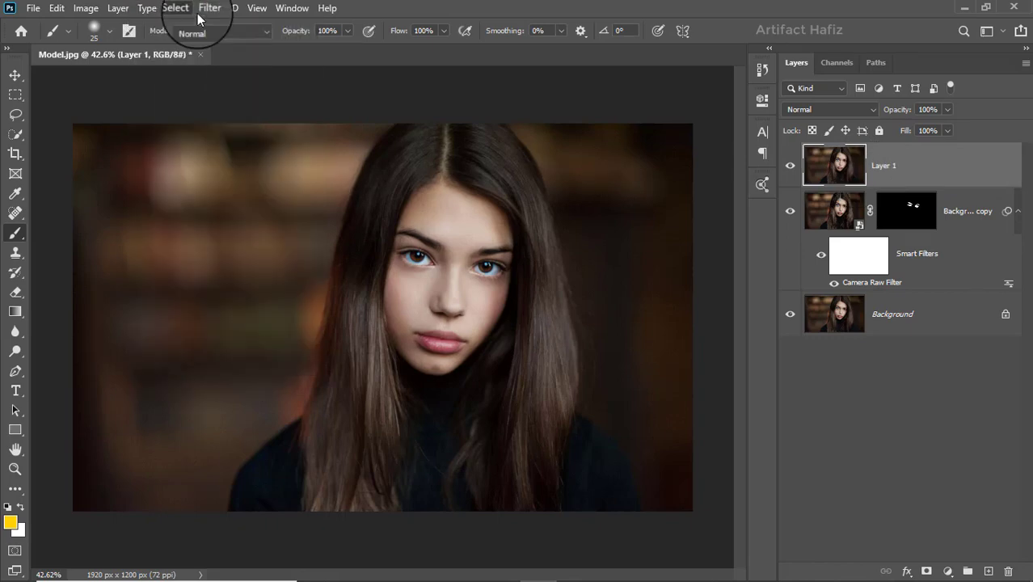
{"action": "left_click", "coordinate": [222, 46]}
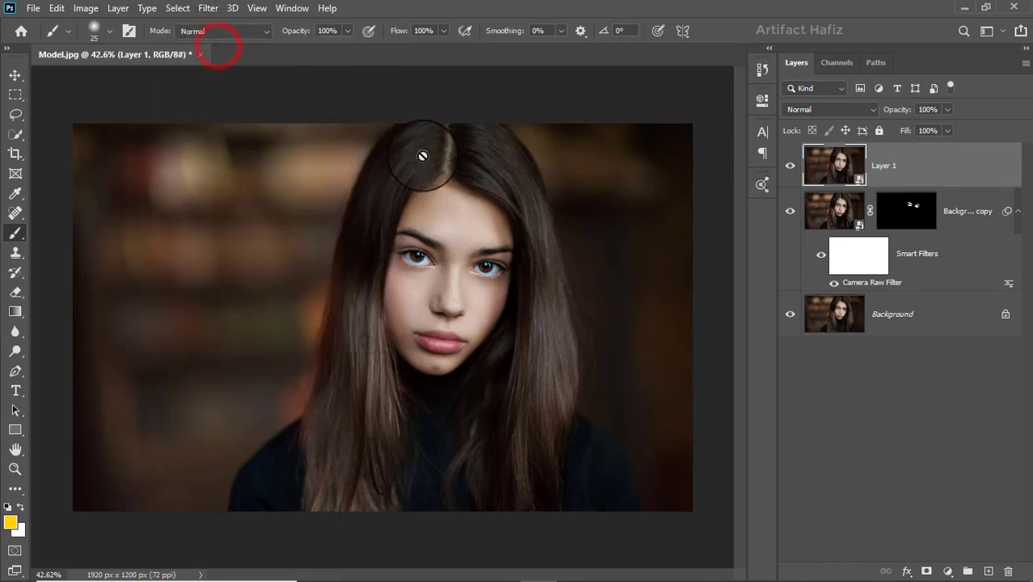
Apply the Camera Raw filter to Layer 1 with Luminance noise reduction raised to about 79
{"action": "left_click", "coordinate": [208, 8]}
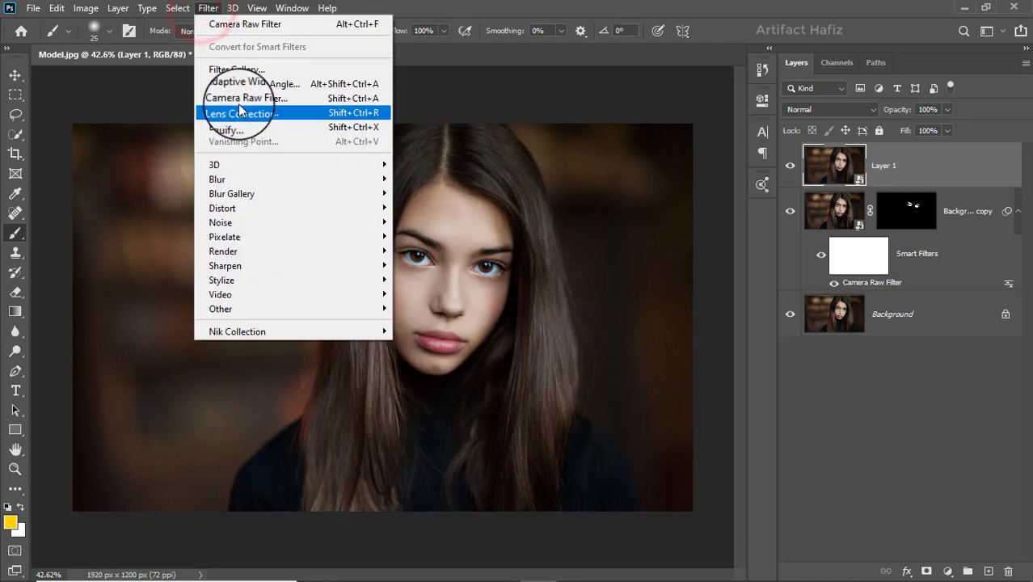
{"action": "left_click", "coordinate": [240, 100]}
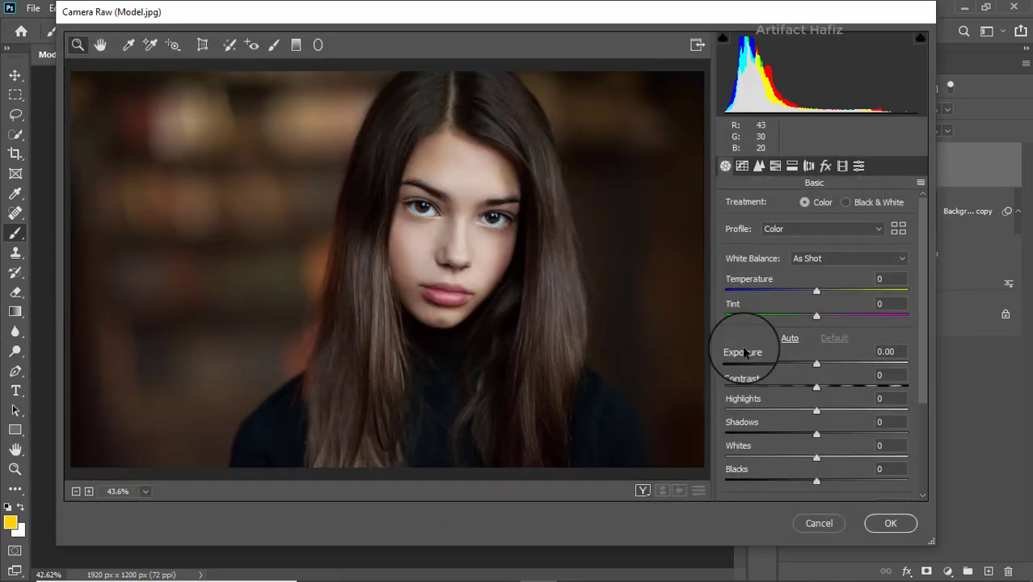
{"action": "scroll", "coordinate": [800, 432], "scroll_direction": "down", "scroll_amount": 5}
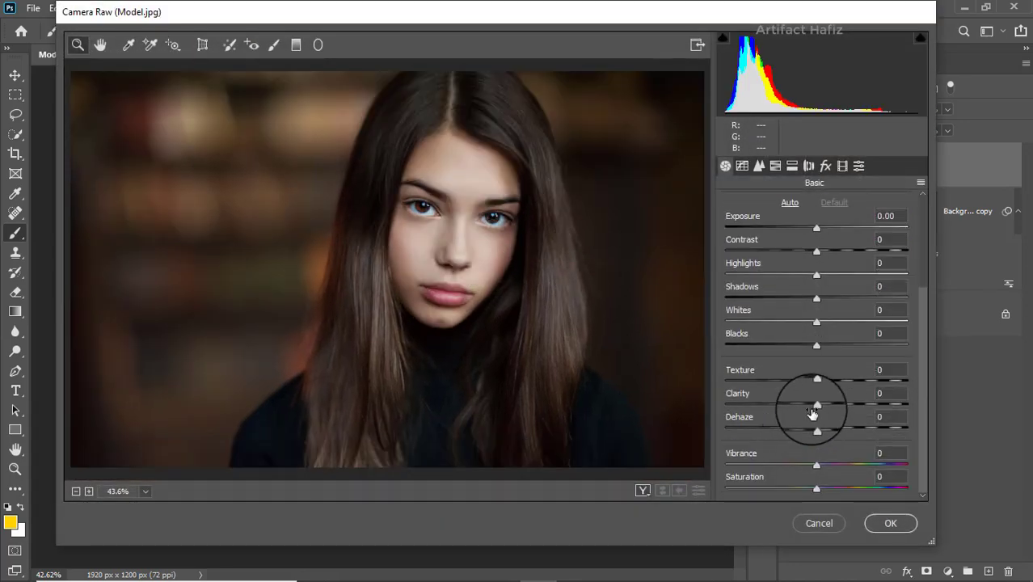
{"action": "left_click", "coordinate": [759, 166]}
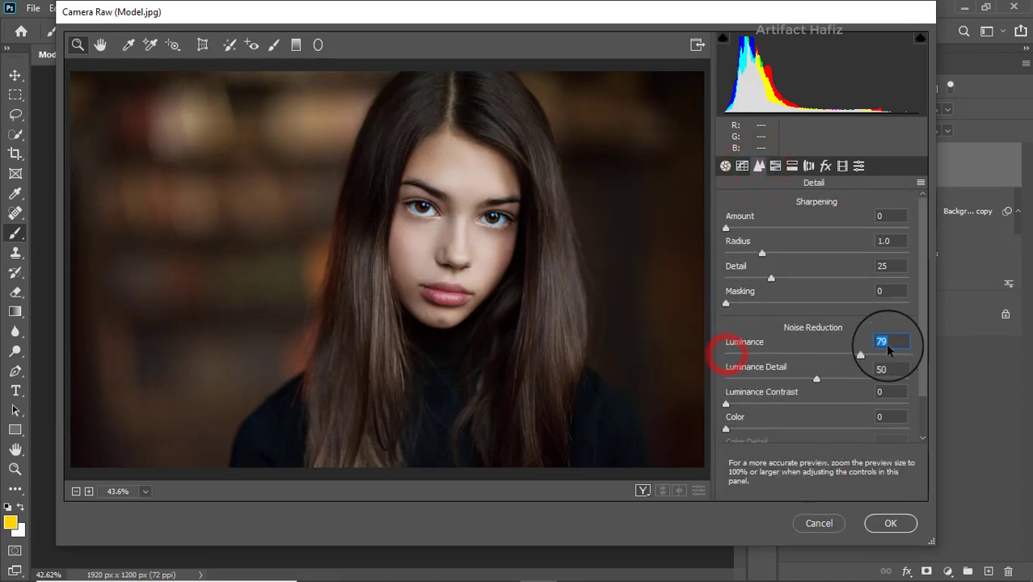
{"action": "left_click", "coordinate": [888, 523]}
Add a white layer mask to Layer 1 and make black the painting colour
{"action": "scroll", "coordinate": [452, 308], "scroll_direction": "up", "scroll_amount": 3}
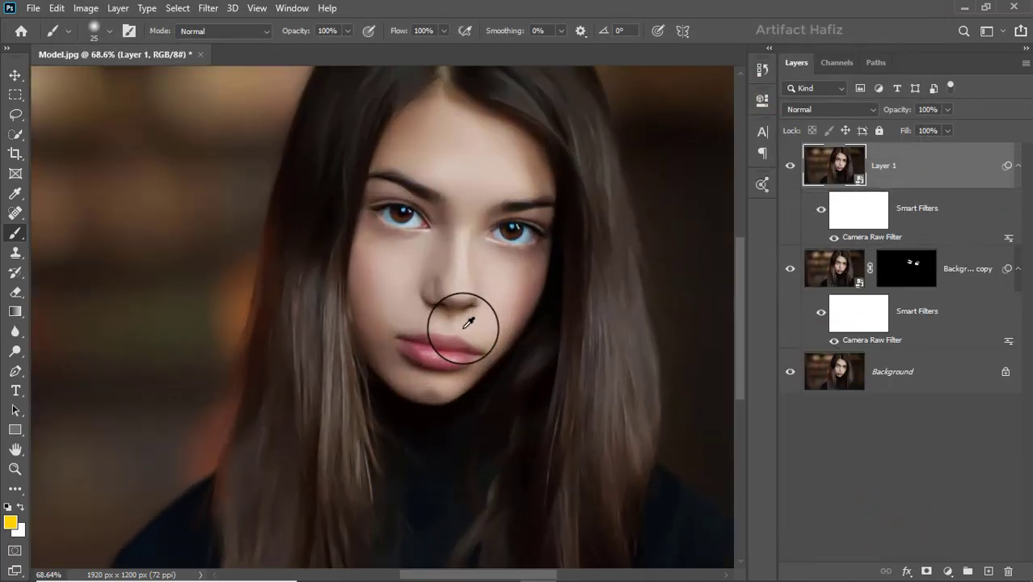
{"action": "left_click", "coordinate": [928, 571]}
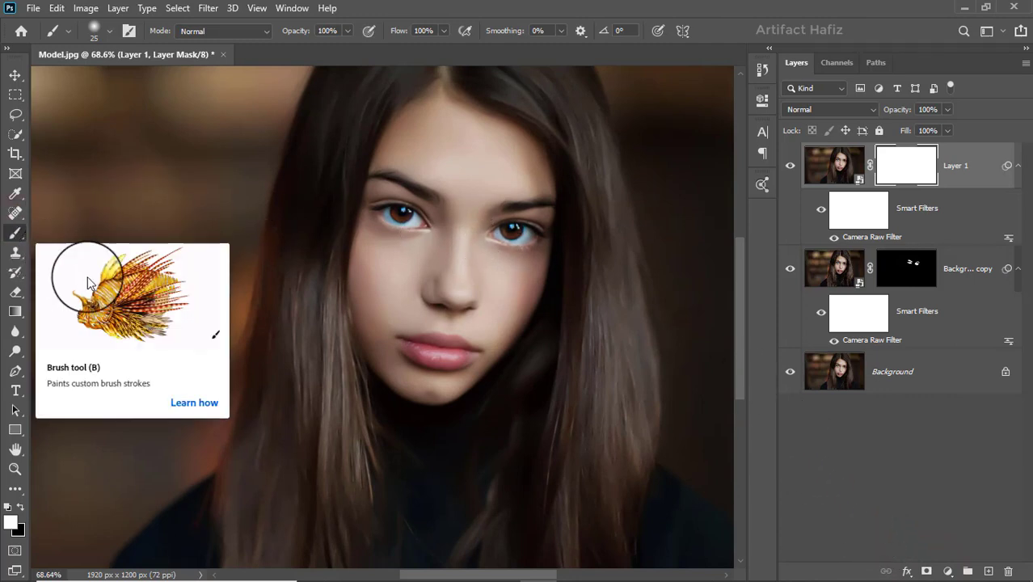
{"action": "scroll", "coordinate": [302, 339], "scroll_direction": "down", "scroll_amount": 3}
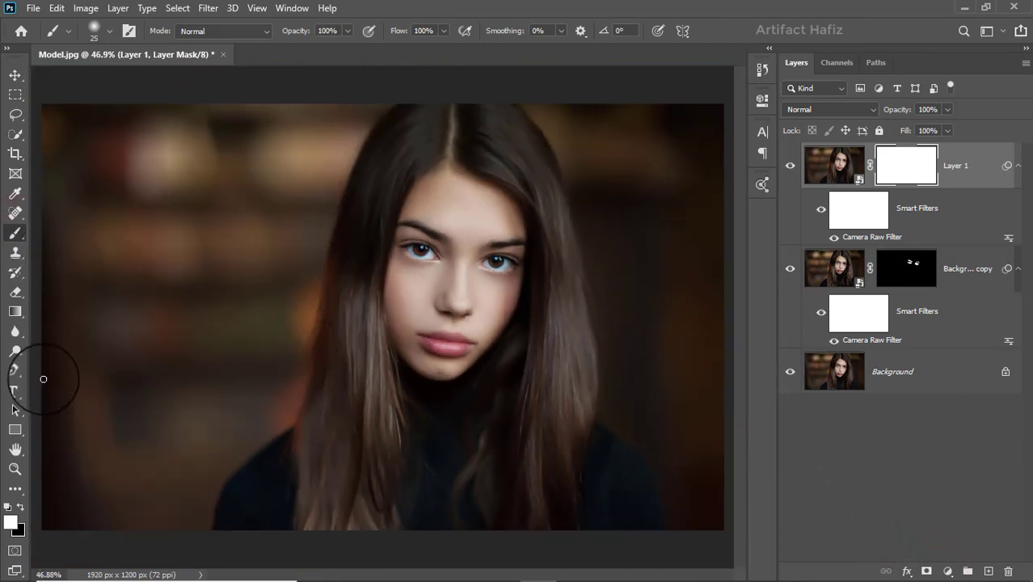
{"action": "scroll", "coordinate": [404, 303], "scroll_direction": "up", "scroll_amount": 4}
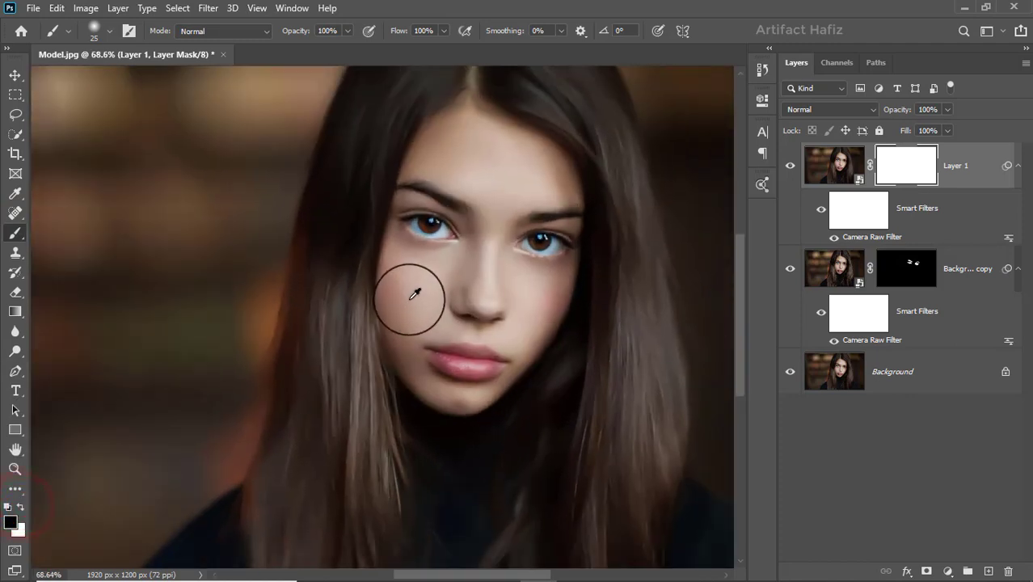
Paint black on Layer 1's mask over both eyes and eyebrows with a soft brush of about 50 to 70 px
{"action": "key", "text": "bracketright"}
{"action": "key", "text": "bracketright"}
{"action": "key", "text": "bracketright"}
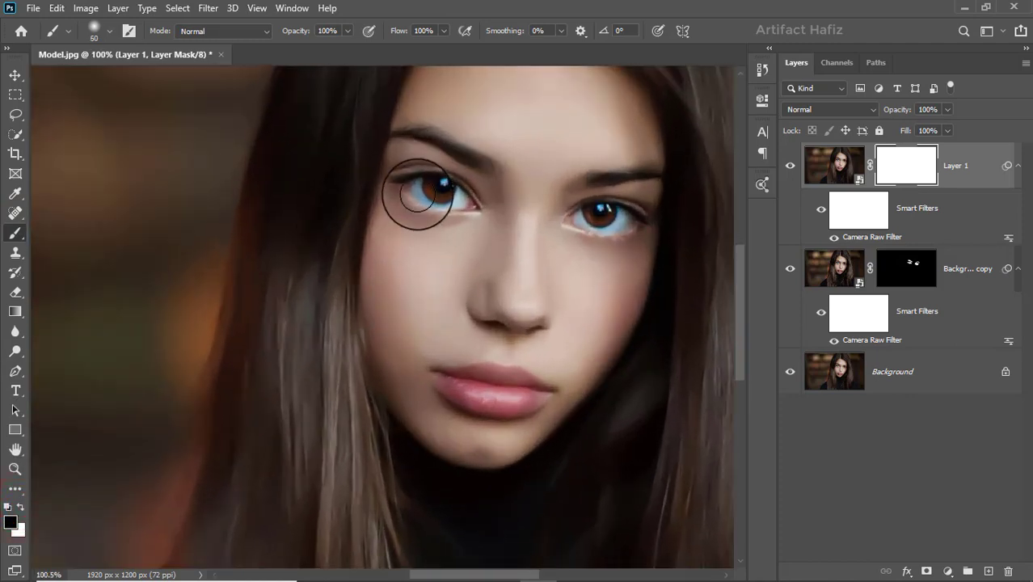
{"action": "mouse_move", "coordinate": [417, 184]}
{"action": "left_mouse_down"}
{"action": "mouse_move", "coordinate": [468, 198]}
{"action": "mouse_move", "coordinate": [413, 180]}
{"action": "left_mouse_up"}
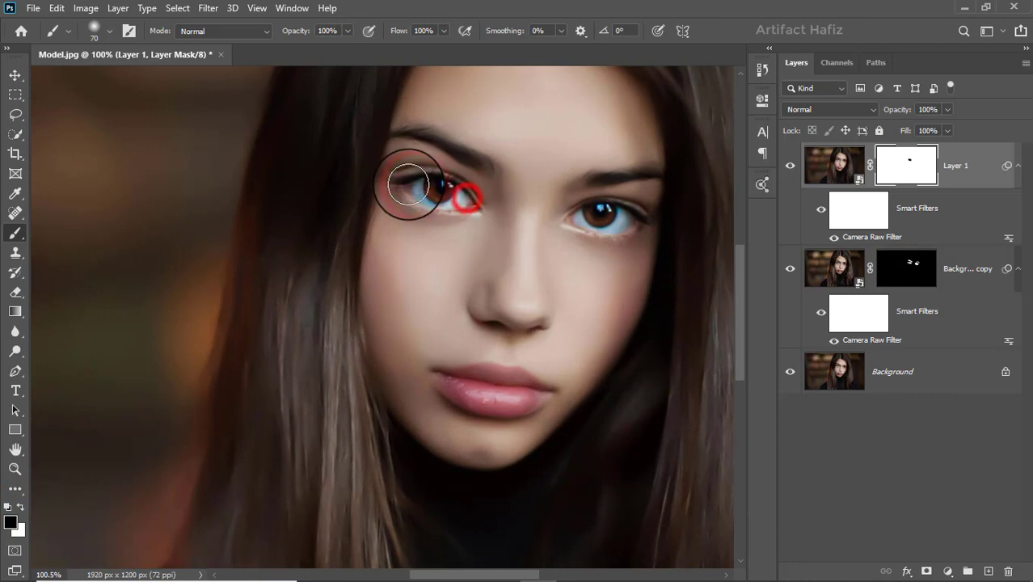
{"action": "left_click_drag", "start_coordinate": [400, 126], "coordinate": [478, 159]}
{"action": "key", "text": "bracketleft"}
{"action": "key", "text": "bracketleft"}
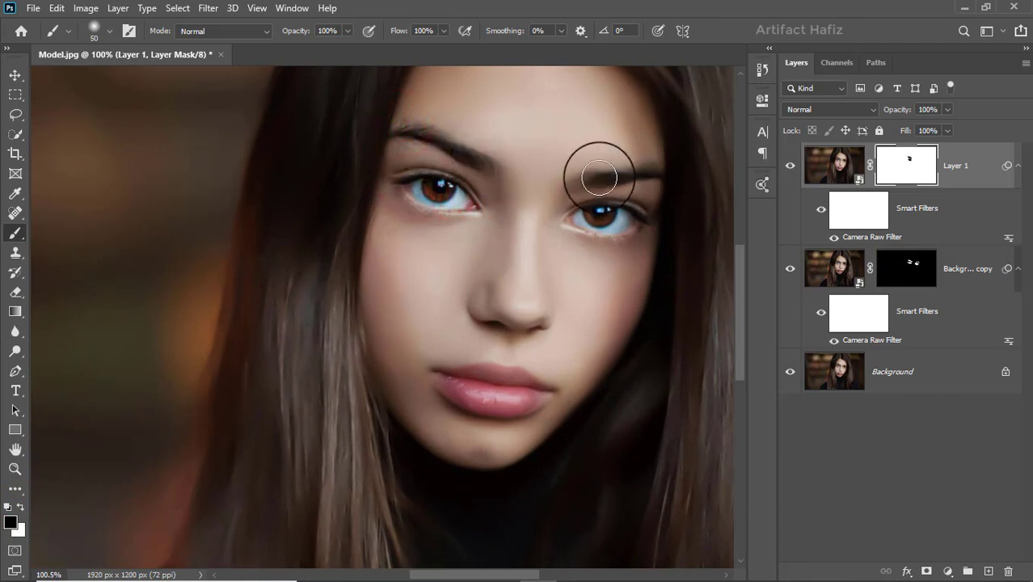
{"action": "left_click_drag", "start_coordinate": [600, 173], "coordinate": [646, 165]}
{"action": "mouse_move", "coordinate": [584, 215]}
{"action": "left_mouse_down"}
{"action": "mouse_move", "coordinate": [622, 227]}
{"action": "mouse_move", "coordinate": [604, 213]}
{"action": "mouse_move", "coordinate": [631, 216]}
{"action": "left_mouse_up"}
{"action": "left_click_drag", "start_coordinate": [443, 202], "coordinate": [461, 204]}
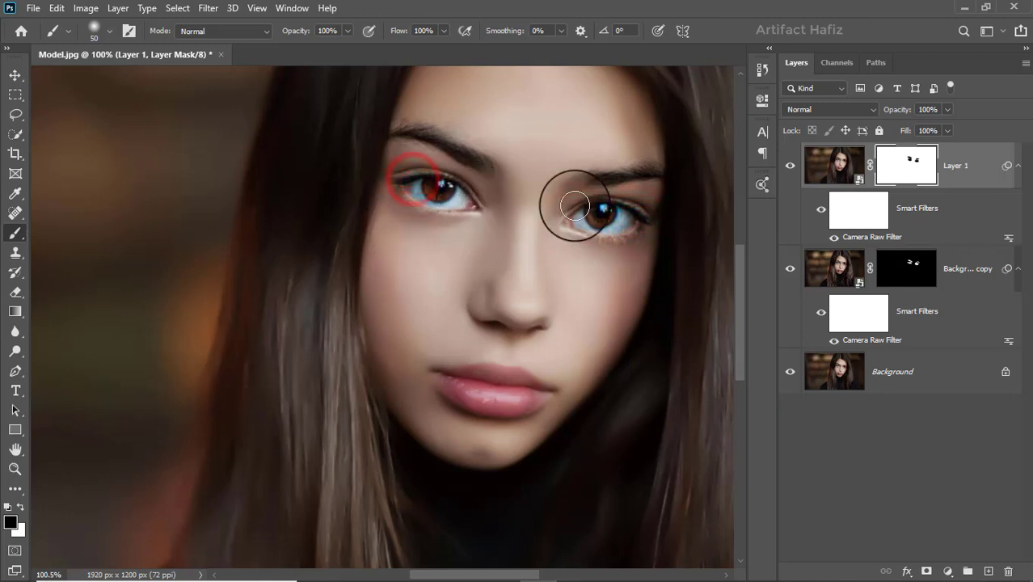
{"action": "left_click", "coordinate": [599, 219]}
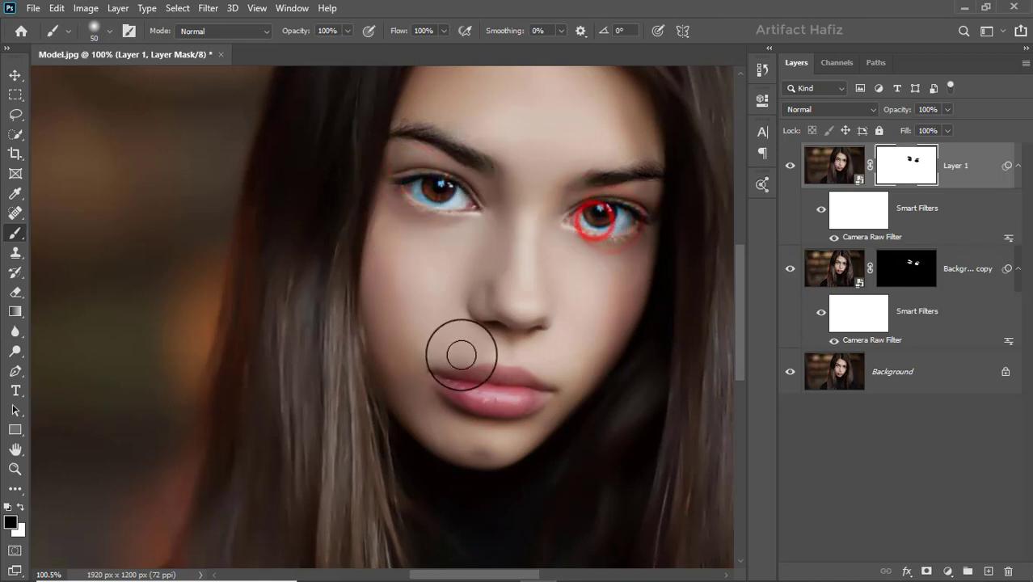
Paint black on Layer 1's mask over the lips and the edges of the nose with a 50 px brush
{"action": "mouse_move", "coordinate": [442, 374]}
{"action": "left_mouse_down"}
{"action": "mouse_move", "coordinate": [525, 388]}
{"action": "mouse_move", "coordinate": [438, 385]}
{"action": "mouse_move", "coordinate": [451, 386]}
{"action": "left_mouse_up"}
{"action": "mouse_move", "coordinate": [476, 310]}
{"action": "left_mouse_down"}
{"action": "mouse_move", "coordinate": [525, 316]}
{"action": "mouse_move", "coordinate": [538, 302]}
{"action": "mouse_move", "coordinate": [545, 233]}
{"action": "mouse_move", "coordinate": [547, 307]}
{"action": "mouse_move", "coordinate": [515, 311]}
{"action": "mouse_move", "coordinate": [491, 234]}
{"action": "mouse_move", "coordinate": [497, 321]}
{"action": "left_mouse_up"}
{"action": "scroll", "coordinate": [497, 320], "scroll_direction": "down", "scroll_amount": 5}
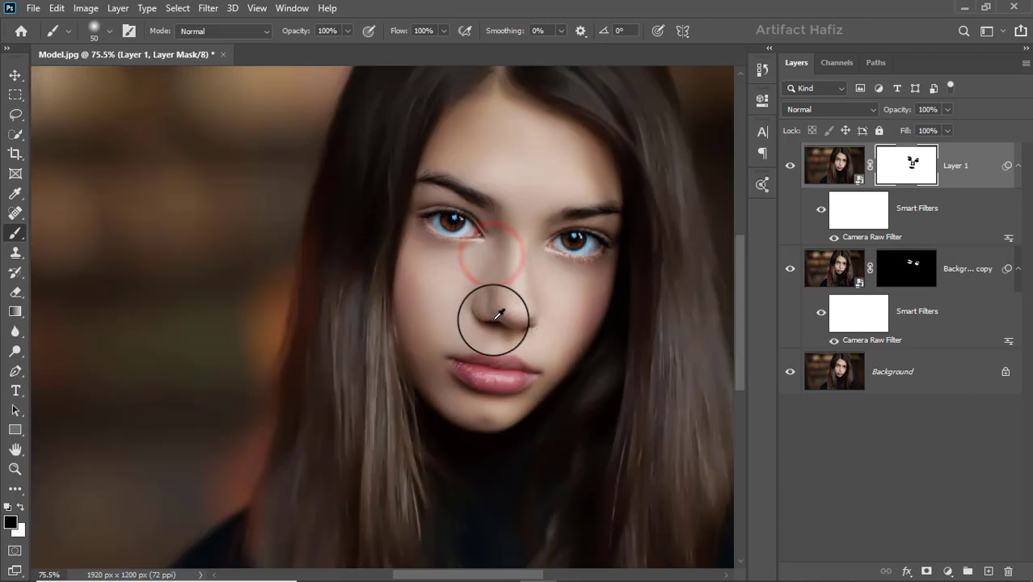
Enlarge the brush to 150 px and mask out the hair left of the face, from cheek level up to the crown
{"action": "key", "text": "bracketright"}
{"action": "key", "text": "bracketright"}
{"action": "key", "text": "bracketright"}
{"action": "key", "text": "bracketright"}
{"action": "key", "text": "bracketright"}
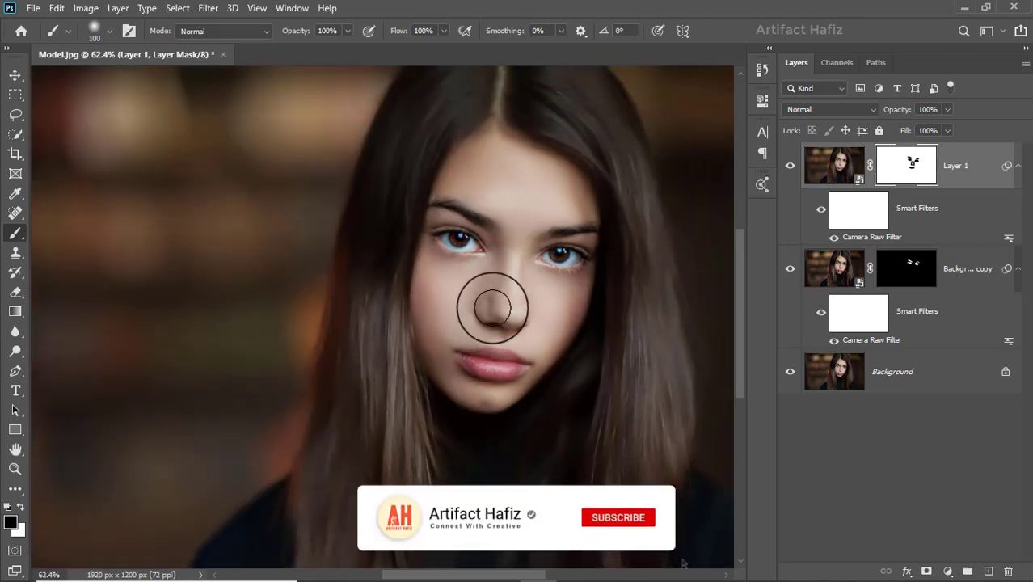
{"action": "mouse_move", "coordinate": [407, 315]}
{"action": "left_mouse_down"}
{"action": "mouse_move", "coordinate": [396, 393]}
{"action": "mouse_move", "coordinate": [396, 316]}
{"action": "mouse_move", "coordinate": [419, 406]}
{"action": "mouse_move", "coordinate": [406, 332]}
{"action": "left_mouse_up"}
{"action": "key", "text": "bracketright"}
{"action": "key", "text": "bracketright"}
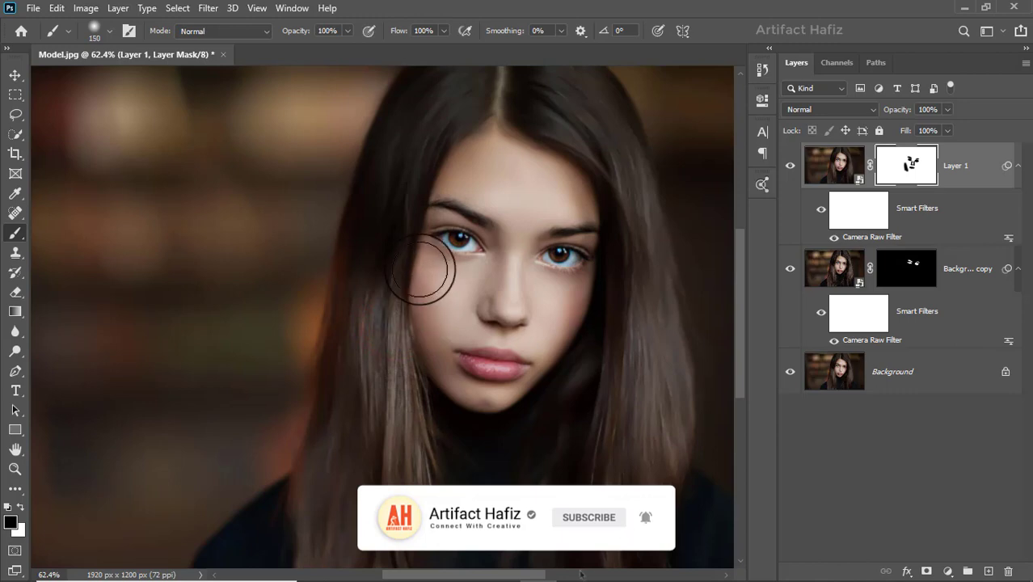
{"action": "left_click_drag", "start_coordinate": [394, 193], "coordinate": [365, 286]}
{"action": "mouse_move", "coordinate": [337, 322]}
{"action": "left_mouse_down"}
{"action": "mouse_move", "coordinate": [420, 171]}
{"action": "mouse_move", "coordinate": [370, 224]}
{"action": "left_mouse_up"}
{"action": "left_click", "coordinate": [392, 174]}
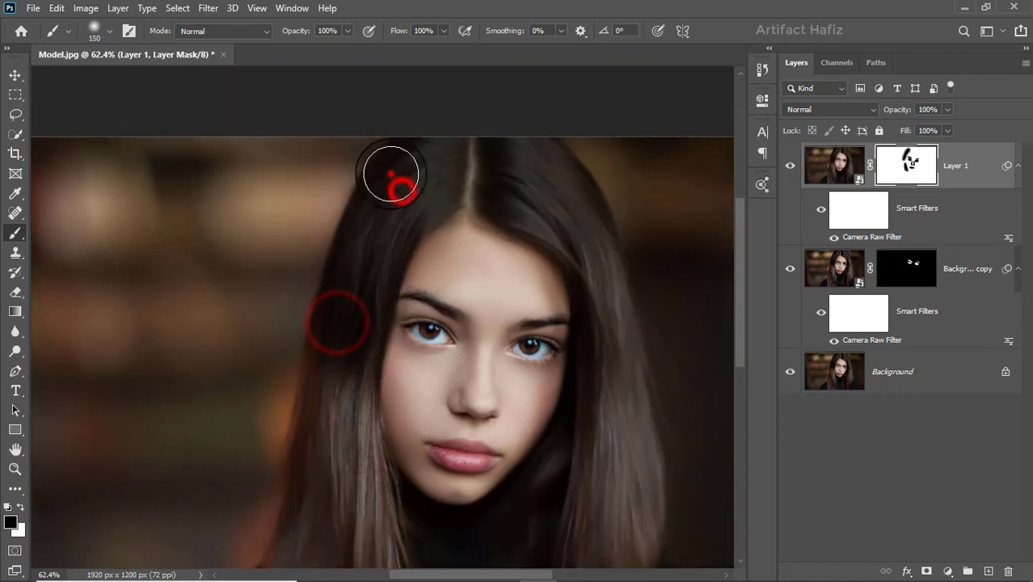
{"action": "mouse_move", "coordinate": [391, 174]}
{"action": "left_mouse_down"}
{"action": "mouse_move", "coordinate": [423, 143]}
{"action": "mouse_move", "coordinate": [328, 259]}
{"action": "left_mouse_up"}
Paint black on Layer 1's mask across the crown and down the full length of the hair right of the face
{"action": "mouse_move", "coordinate": [353, 212]}
{"action": "left_mouse_down"}
{"action": "mouse_move", "coordinate": [372, 192]}
{"action": "mouse_move", "coordinate": [509, 157]}
{"action": "mouse_move", "coordinate": [480, 184]}
{"action": "mouse_move", "coordinate": [557, 227]}
{"action": "left_mouse_up"}
{"action": "mouse_move", "coordinate": [494, 198]}
{"action": "left_mouse_down"}
{"action": "mouse_move", "coordinate": [362, 217]}
{"action": "mouse_move", "coordinate": [422, 219]}
{"action": "left_mouse_up"}
{"action": "mouse_move", "coordinate": [427, 216]}
{"action": "left_mouse_down"}
{"action": "mouse_move", "coordinate": [493, 210]}
{"action": "mouse_move", "coordinate": [595, 266]}
{"action": "left_mouse_up"}
{"action": "left_click_drag", "start_coordinate": [565, 212], "coordinate": [627, 388]}
{"action": "left_click_drag", "start_coordinate": [600, 187], "coordinate": [655, 566]}
{"action": "left_click_drag", "start_coordinate": [632, 461], "coordinate": [607, 255]}
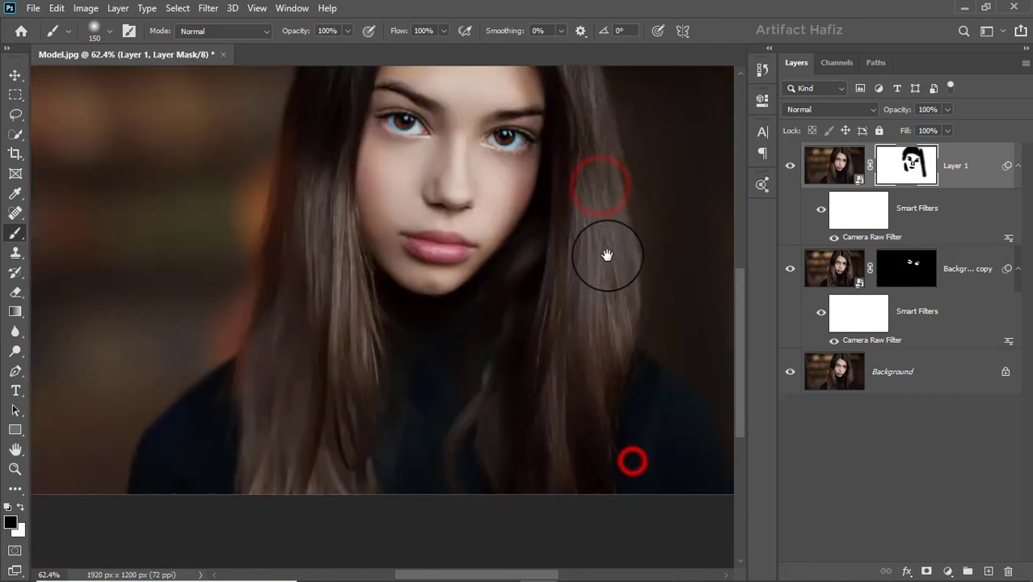
{"action": "left_click_drag", "start_coordinate": [604, 217], "coordinate": [558, 498]}
{"action": "left_click_drag", "start_coordinate": [558, 274], "coordinate": [512, 435]}
{"action": "mouse_move", "coordinate": [531, 272]}
{"action": "left_mouse_down"}
{"action": "mouse_move", "coordinate": [549, 309]}
{"action": "mouse_move", "coordinate": [544, 362]}
{"action": "left_mouse_up"}
{"action": "left_click_drag", "start_coordinate": [604, 304], "coordinate": [583, 445]}
Mask out the remaining hair lengths left of the face down to the image edge and touch up the hair tips on both sides
{"action": "left_click_drag", "start_coordinate": [289, 219], "coordinate": [273, 384]}
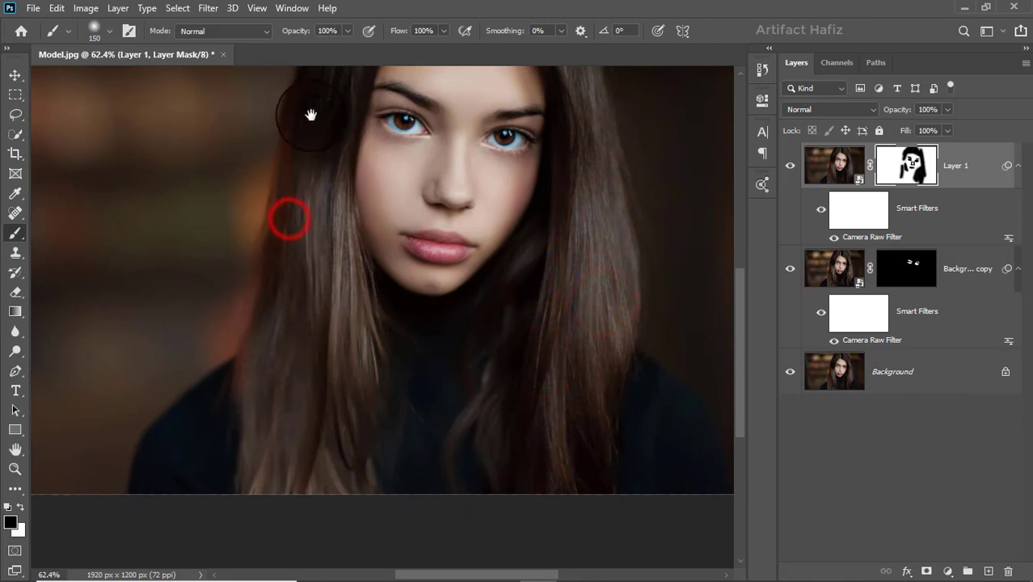
{"action": "left_click_drag", "start_coordinate": [311, 118], "coordinate": [298, 275]}
{"action": "mouse_move", "coordinate": [320, 213]}
{"action": "left_mouse_down"}
{"action": "mouse_move", "coordinate": [312, 272]}
{"action": "mouse_move", "coordinate": [289, 371]}
{"action": "left_mouse_up"}
{"action": "left_click_drag", "start_coordinate": [299, 325], "coordinate": [298, 474]}
{"action": "left_click_drag", "start_coordinate": [295, 468], "coordinate": [327, 326]}
{"action": "left_click_drag", "start_coordinate": [326, 119], "coordinate": [287, 417]}
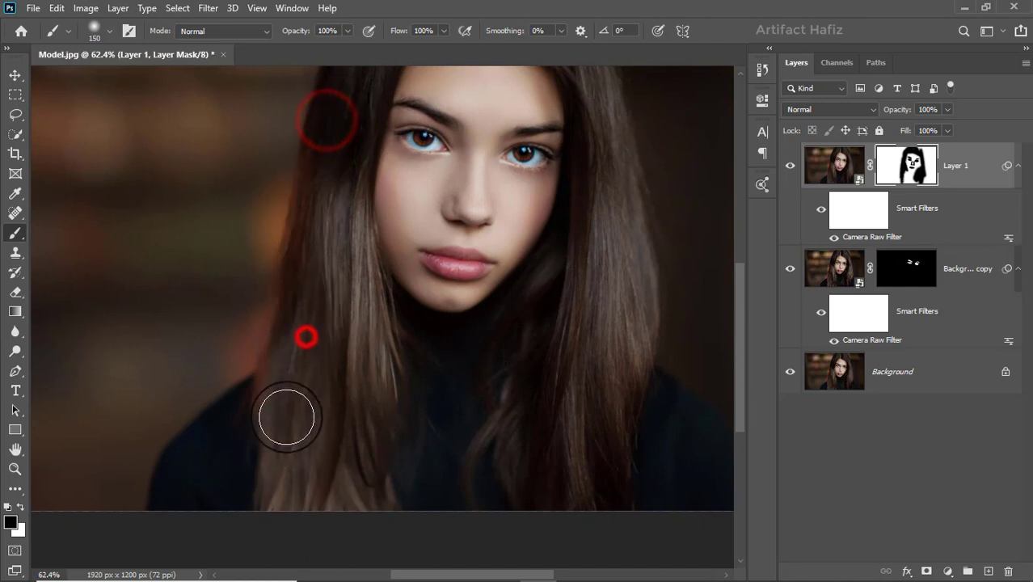
{"action": "left_click_drag", "start_coordinate": [286, 477], "coordinate": [287, 506]}
{"action": "left_click_drag", "start_coordinate": [354, 326], "coordinate": [346, 393]}
{"action": "mouse_move", "coordinate": [348, 273]}
{"action": "left_mouse_down"}
{"action": "mouse_move", "coordinate": [355, 381]}
{"action": "mouse_move", "coordinate": [338, 425]}
{"action": "left_mouse_up"}
{"action": "left_click_drag", "start_coordinate": [372, 374], "coordinate": [382, 450]}
{"action": "left_click", "coordinate": [624, 444]}
{"action": "left_click", "coordinate": [330, 490]}
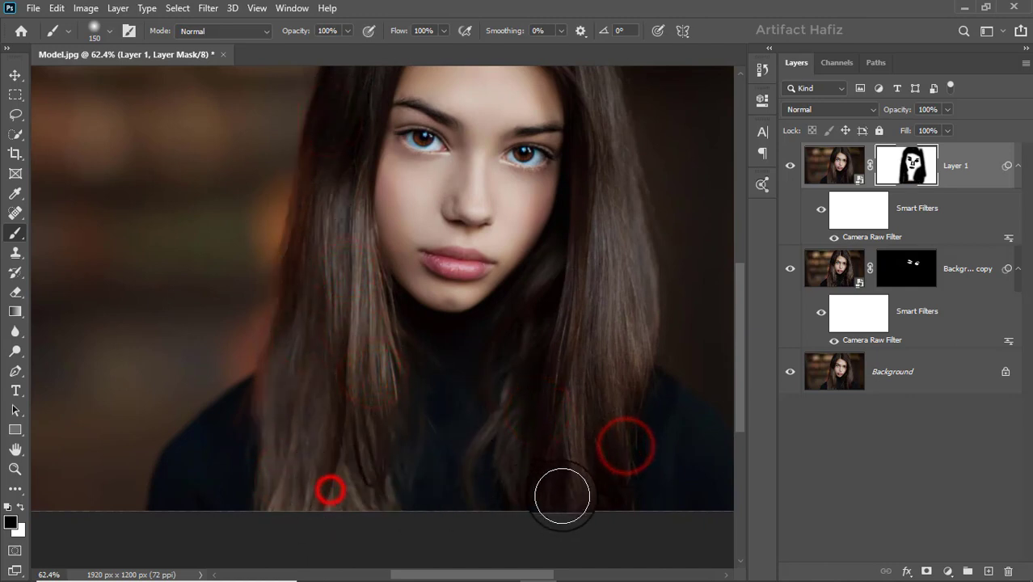
{"action": "scroll", "coordinate": [575, 475], "scroll_direction": "down", "scroll_amount": 5}
{"action": "scroll", "coordinate": [543, 437], "scroll_direction": "up", "scroll_amount": 3}
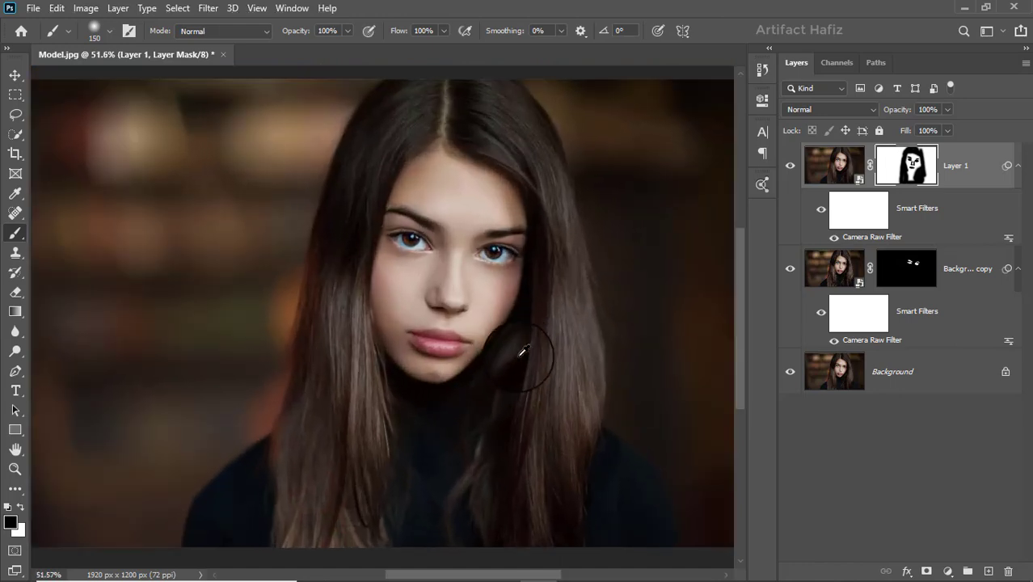
{"action": "scroll", "coordinate": [569, 328], "scroll_direction": "down", "scroll_amount": 2}
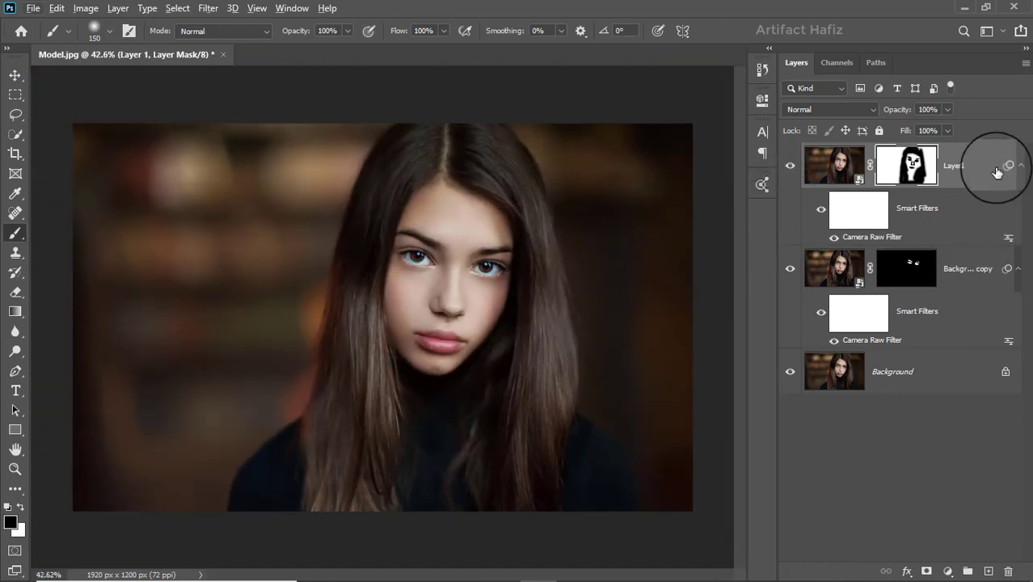
Add a Color Lookup adjustment layer above Layer 1 using the Soft_Warming.look 3D LUT
{"action": "left_click", "coordinate": [961, 166]}
{"action": "left_click", "coordinate": [949, 571]}
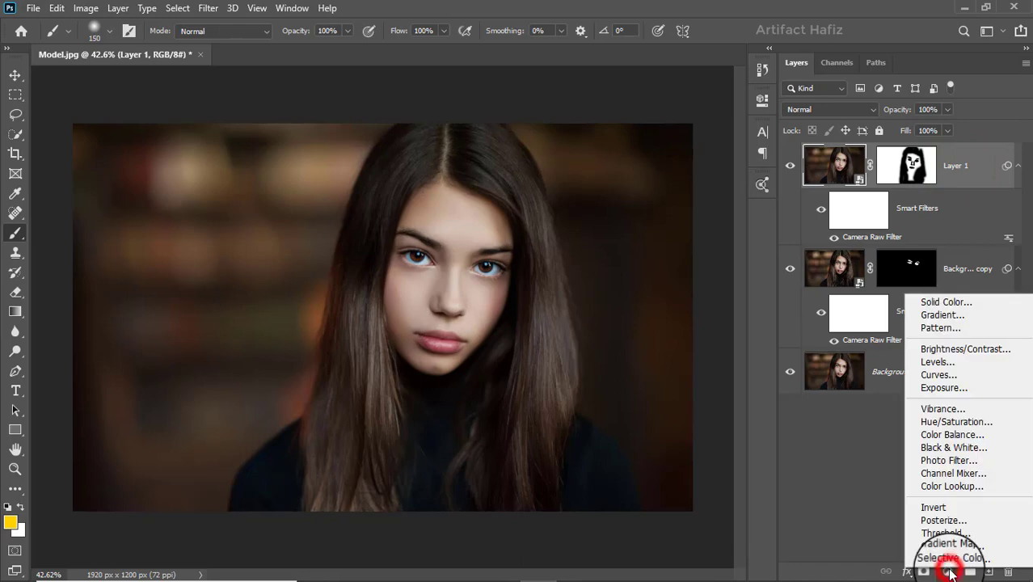
{"action": "left_click", "coordinate": [956, 487]}
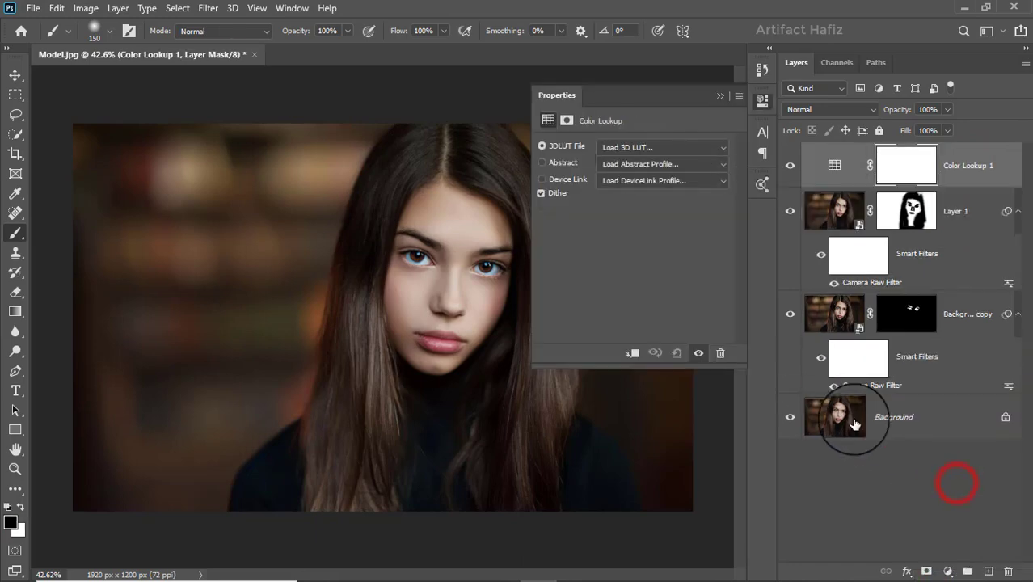
{"action": "left_click", "coordinate": [641, 147]}
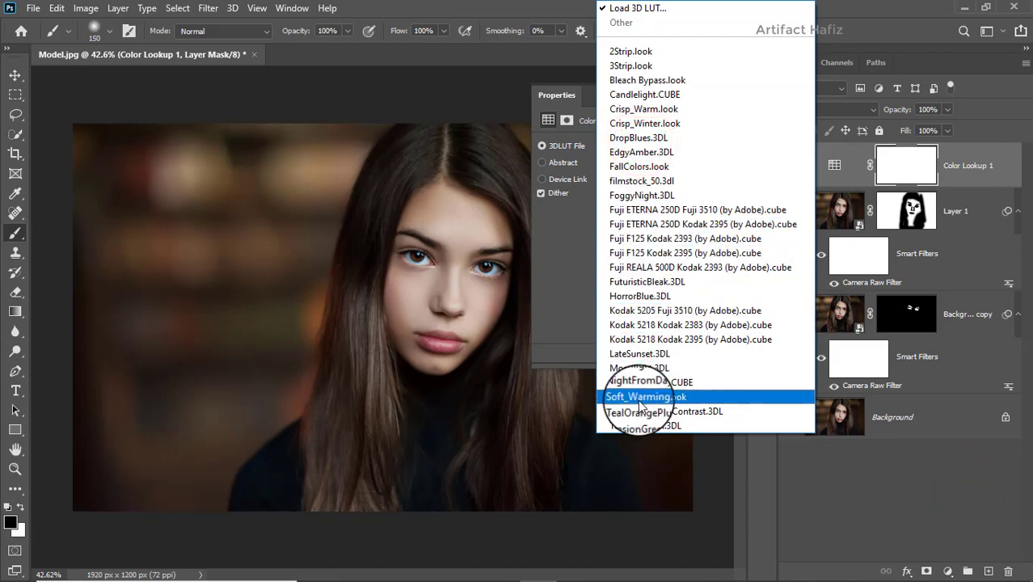
{"action": "left_click", "coordinate": [667, 396]}
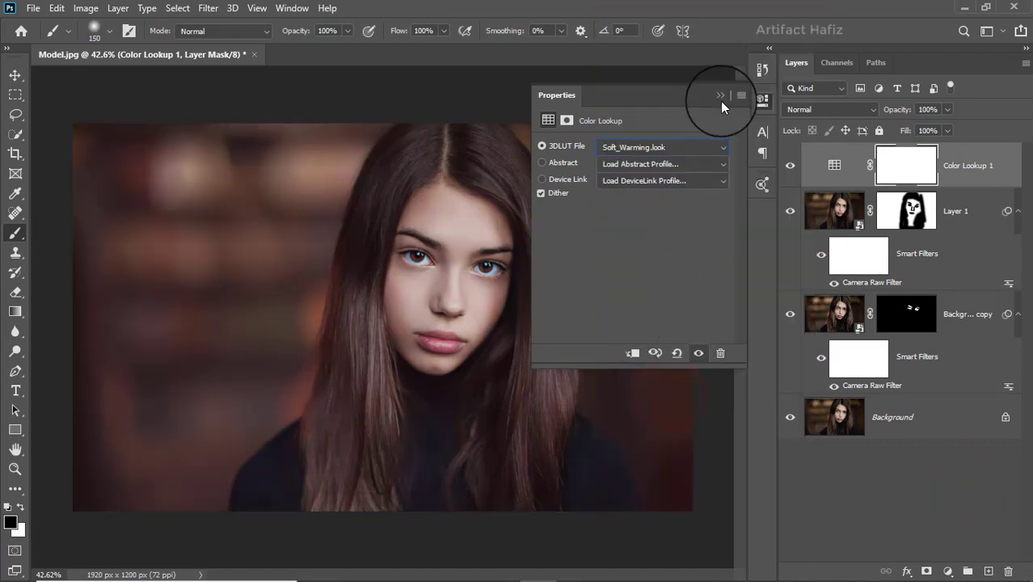
{"action": "left_click", "coordinate": [720, 96]}
Set the Color Lookup layer's blend mode to Hue and its opacity to 30%
{"action": "left_click", "coordinate": [805, 107]}
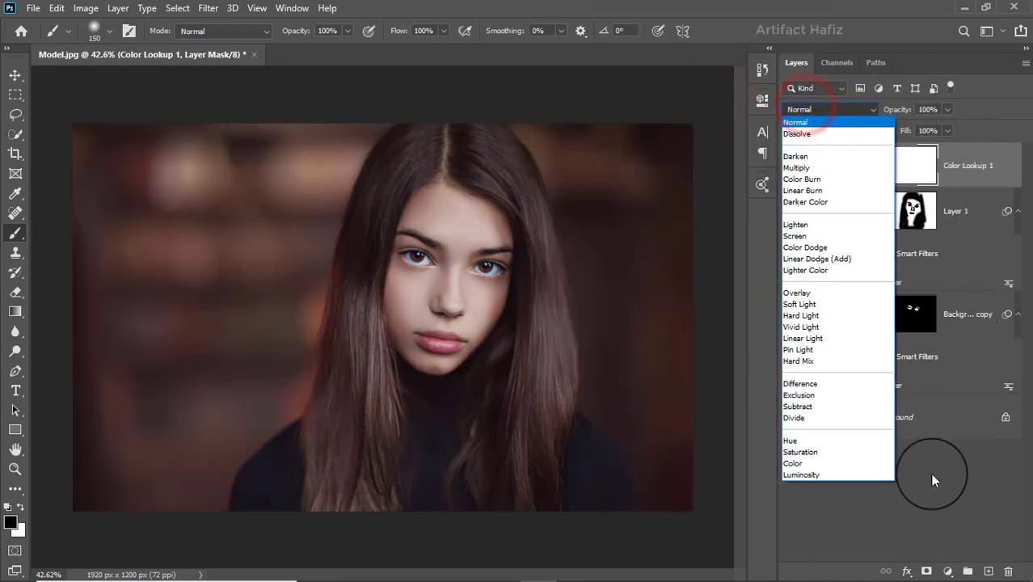
{"action": "left_click", "coordinate": [790, 443]}
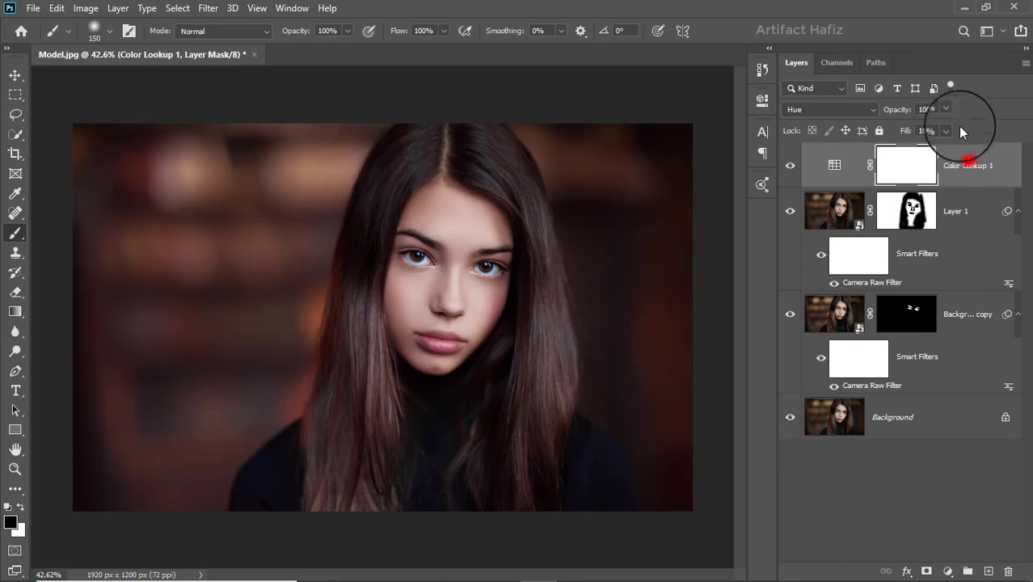
{"action": "left_click", "coordinate": [946, 109]}
{"action": "left_click_drag", "start_coordinate": [943, 126], "coordinate": [898, 127]}
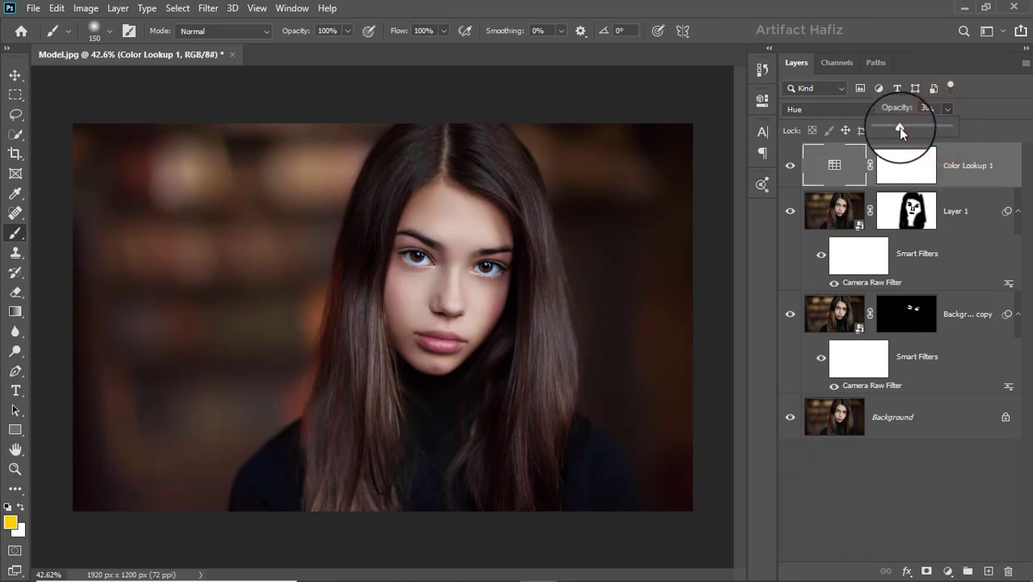
{"action": "left_click", "coordinate": [959, 166]}
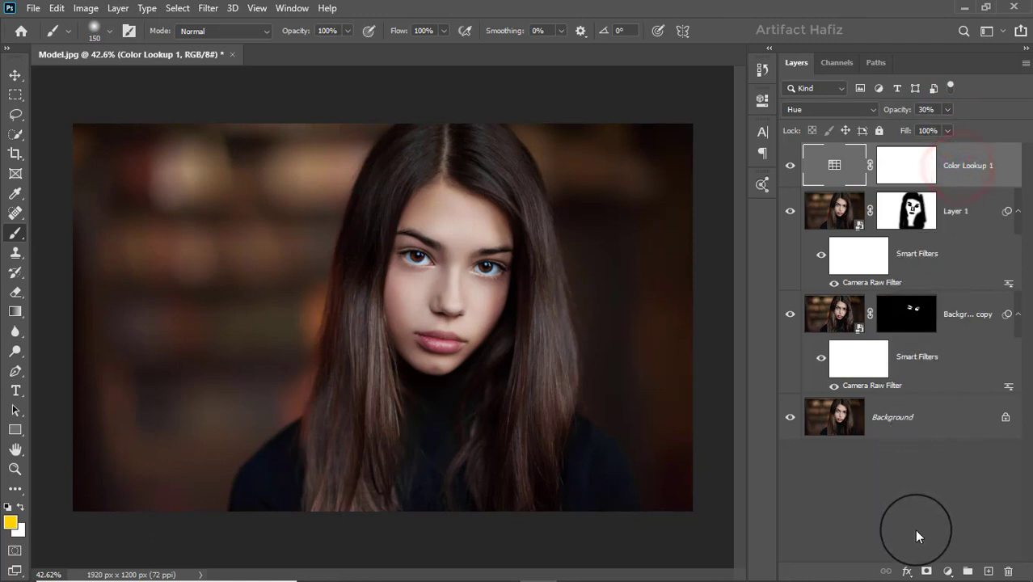
Add a Curves adjustment layer on top with one point slightly darkening the shadows and a second point in the highlights
{"action": "left_click", "coordinate": [949, 573]}
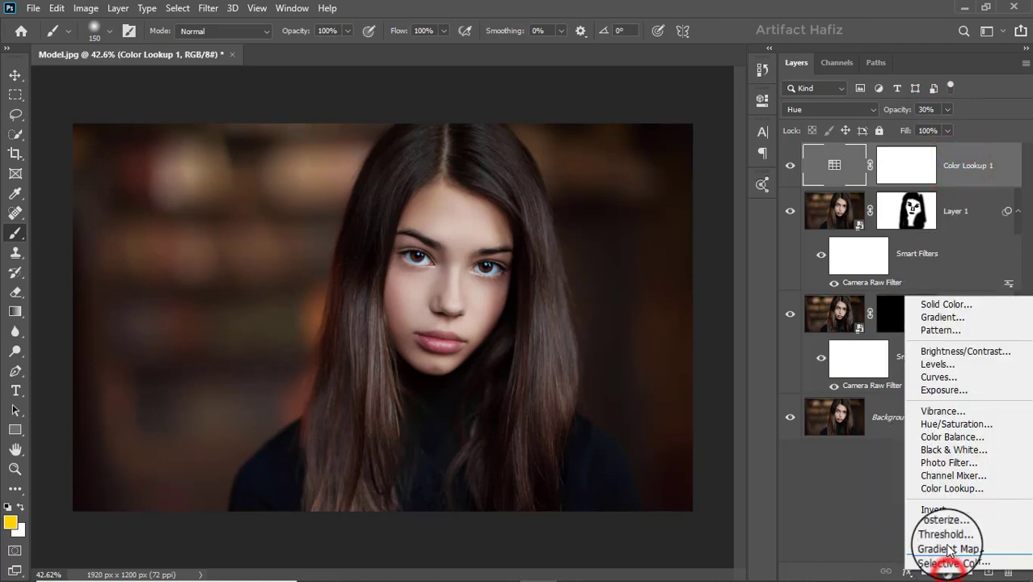
{"action": "left_click", "coordinate": [951, 378]}
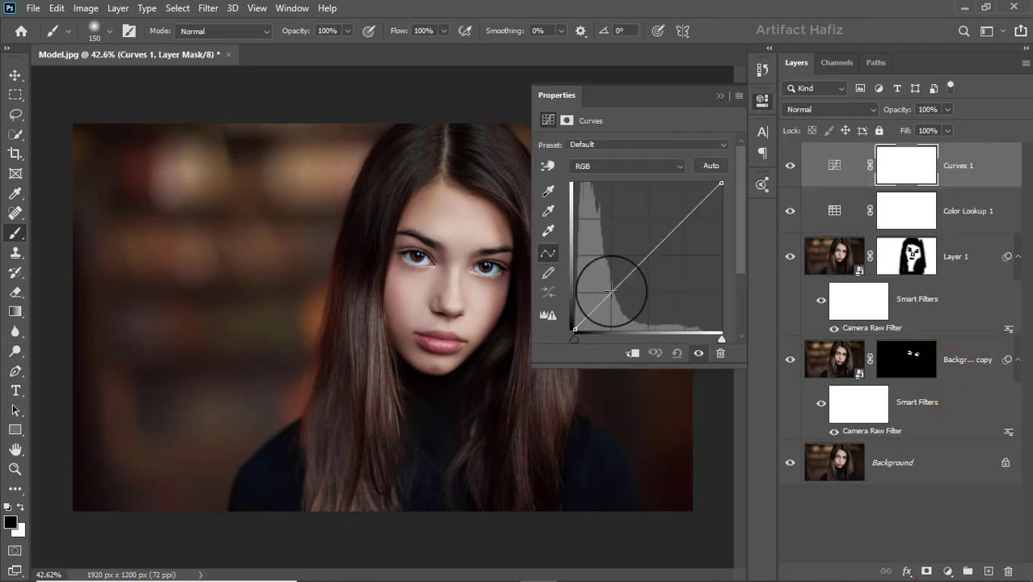
{"action": "left_click", "coordinate": [614, 293]}
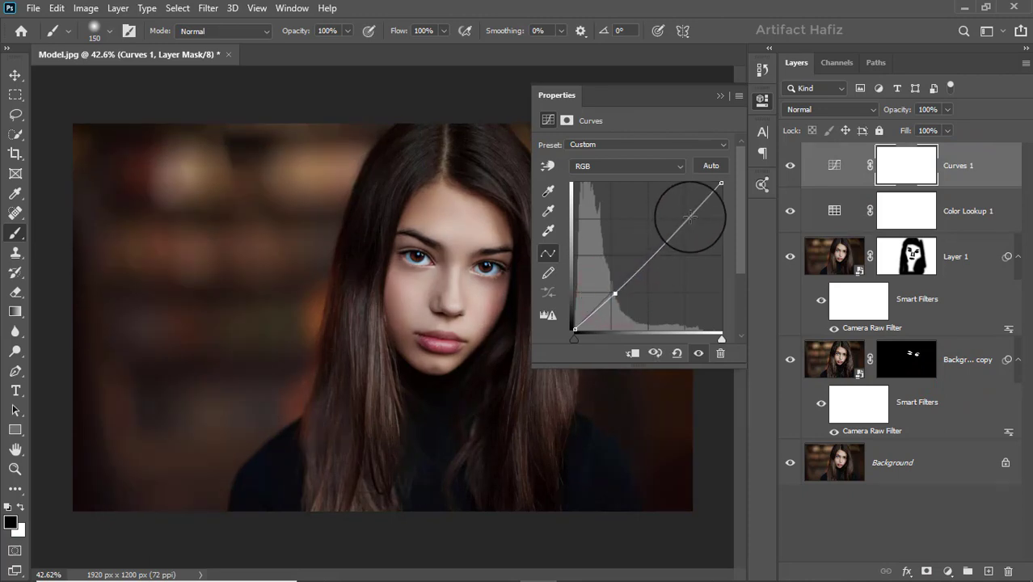
{"action": "left_click_drag", "start_coordinate": [688, 210], "coordinate": [693, 211]}
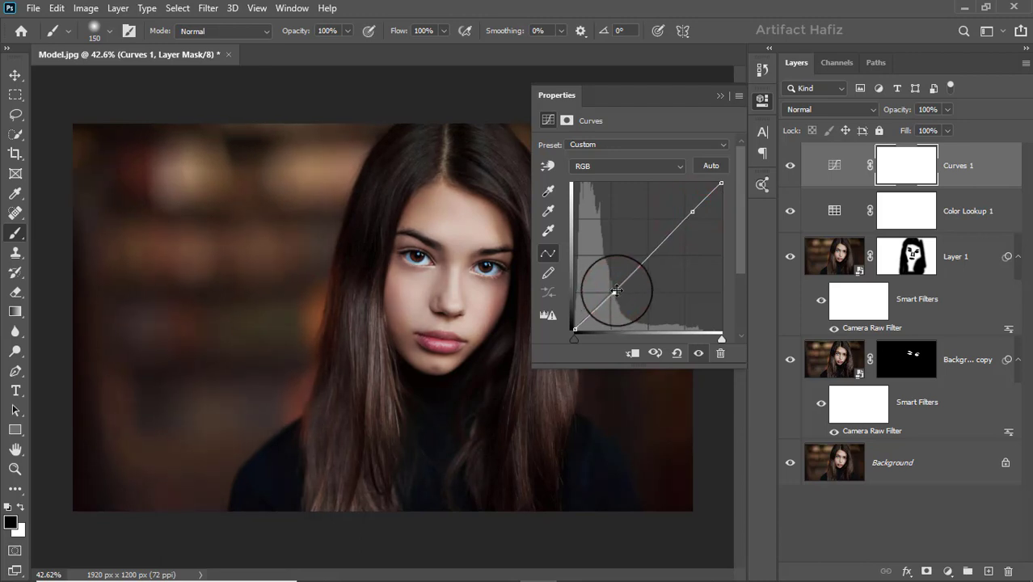
{"action": "left_click", "coordinate": [721, 97]}
Invert the Curves layer's mask to black
{"action": "scroll", "coordinate": [518, 295], "scroll_direction": "up", "scroll_amount": 4}
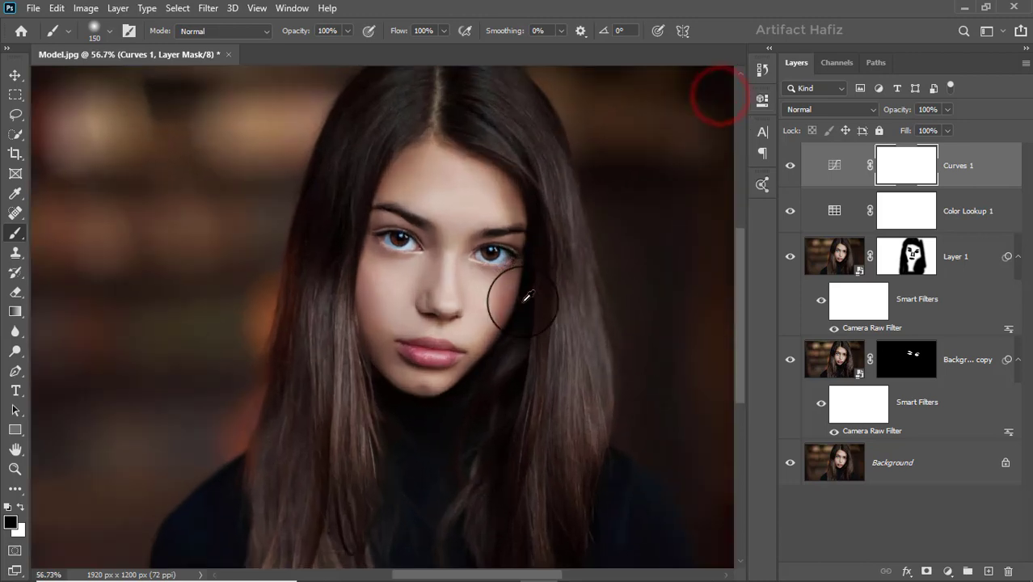
{"action": "left_click", "coordinate": [886, 167]}
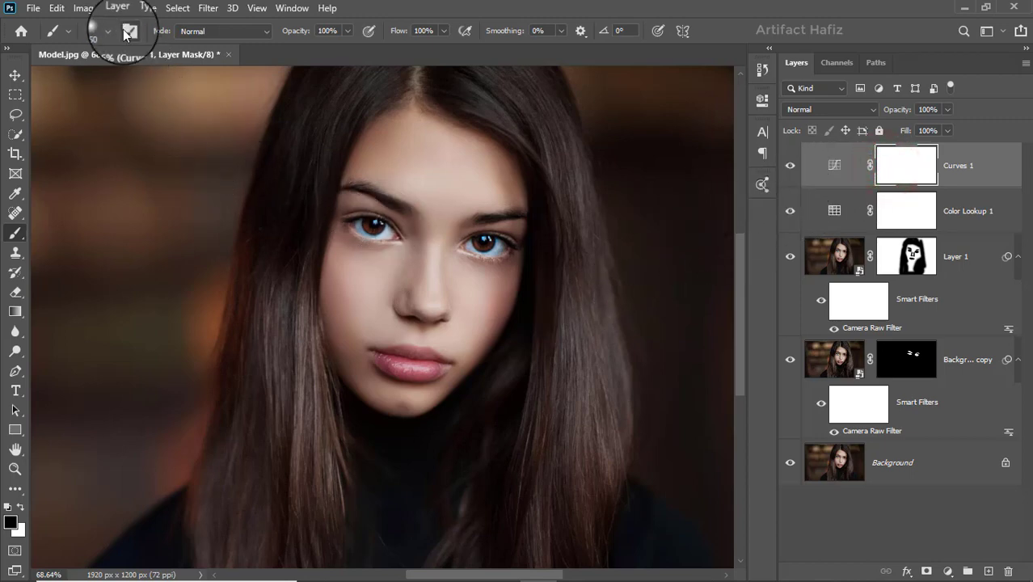
{"action": "left_click", "coordinate": [86, 8]}
{"action": "mouse_move", "coordinate": [167, 51]}
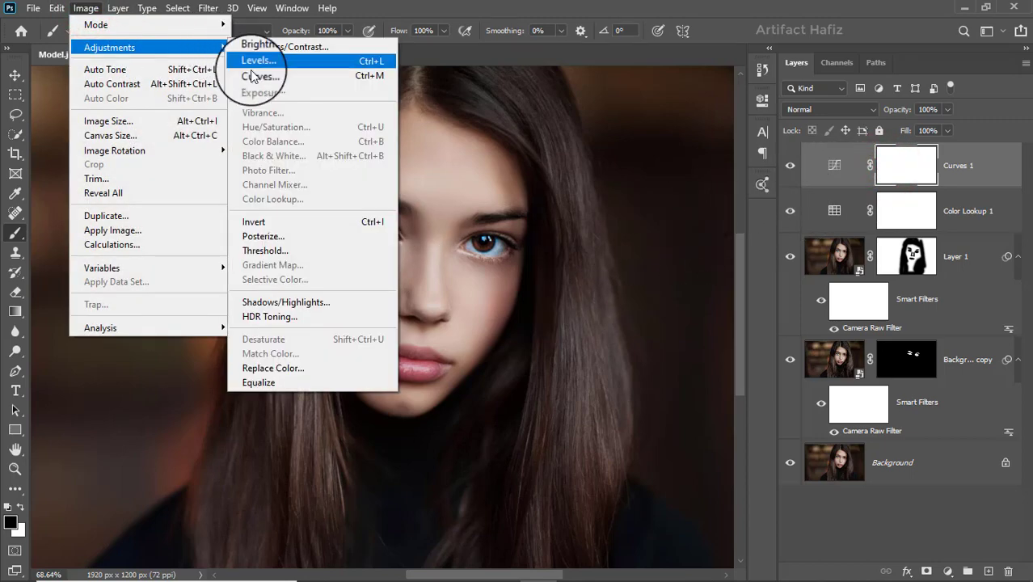
{"action": "left_click", "coordinate": [266, 222]}
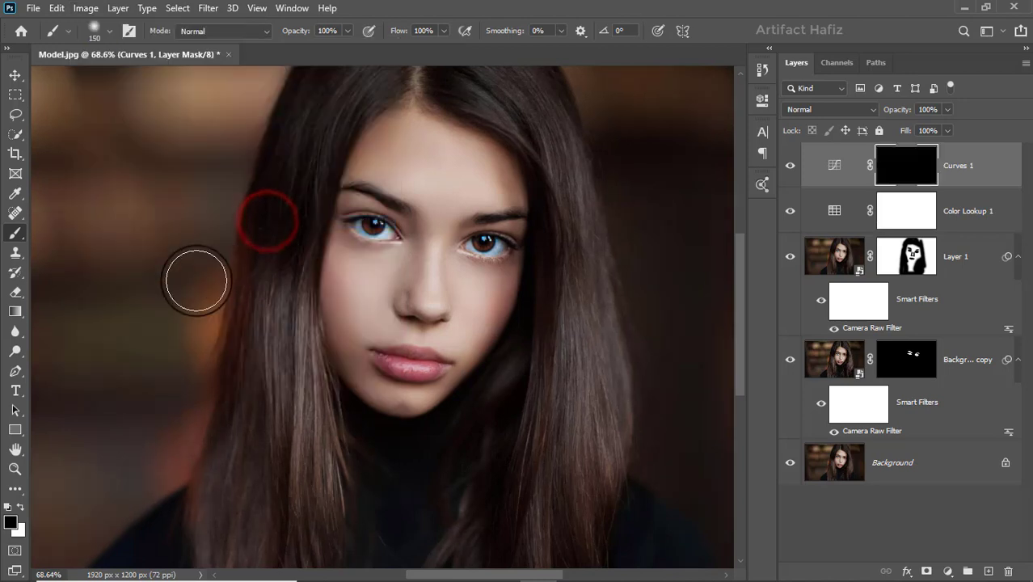
Paint white with the 150 px soft brush on the Curves 1 mask over the whole face, and check the effect
{"action": "left_click", "coordinate": [15, 232]}
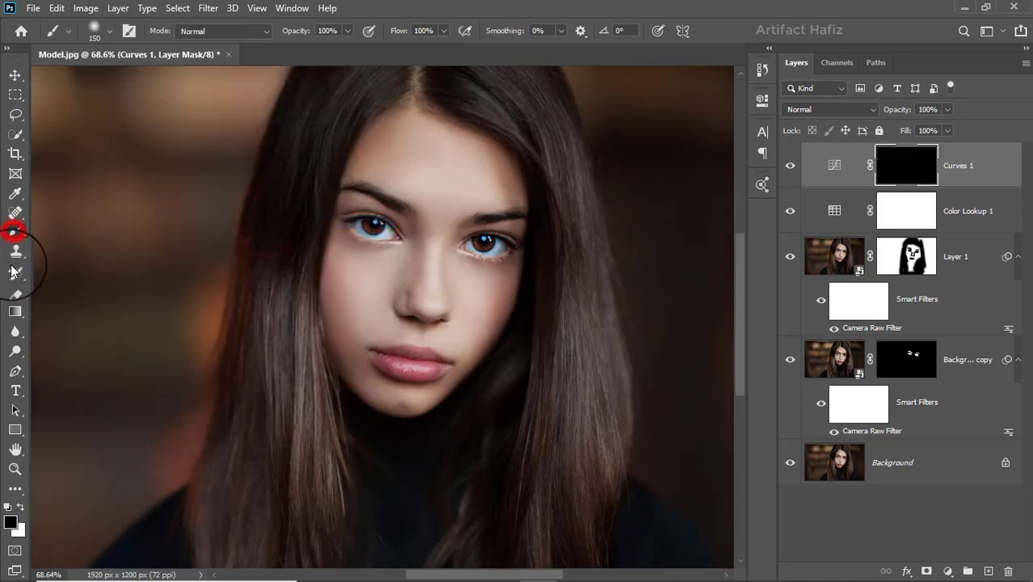
{"action": "left_click", "coordinate": [20, 507]}
{"action": "left_click_drag", "start_coordinate": [393, 142], "coordinate": [356, 325]}
{"action": "mouse_move", "coordinate": [410, 142]}
{"action": "left_mouse_down"}
{"action": "mouse_move", "coordinate": [477, 180]}
{"action": "mouse_move", "coordinate": [477, 273]}
{"action": "left_mouse_up"}
{"action": "left_click_drag", "start_coordinate": [436, 186], "coordinate": [475, 272]}
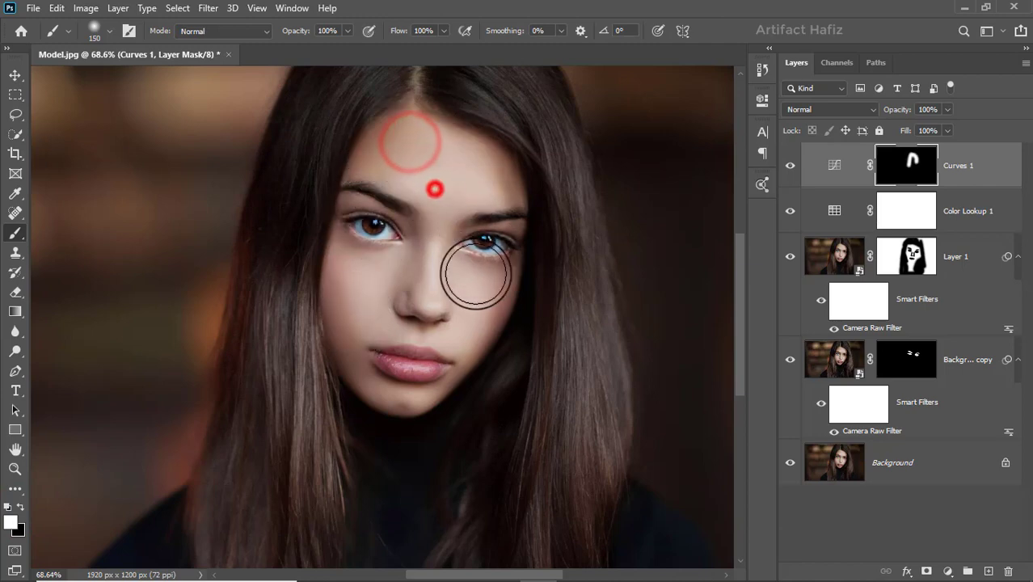
{"action": "mouse_move", "coordinate": [487, 178]}
{"action": "left_mouse_down"}
{"action": "mouse_move", "coordinate": [503, 300]}
{"action": "mouse_move", "coordinate": [465, 346]}
{"action": "left_mouse_up"}
{"action": "mouse_move", "coordinate": [477, 284]}
{"action": "left_mouse_down"}
{"action": "mouse_move", "coordinate": [457, 330]}
{"action": "mouse_move", "coordinate": [403, 390]}
{"action": "left_mouse_up"}
{"action": "left_click_drag", "start_coordinate": [382, 348], "coordinate": [386, 388]}
{"action": "left_click_drag", "start_coordinate": [341, 282], "coordinate": [403, 346]}
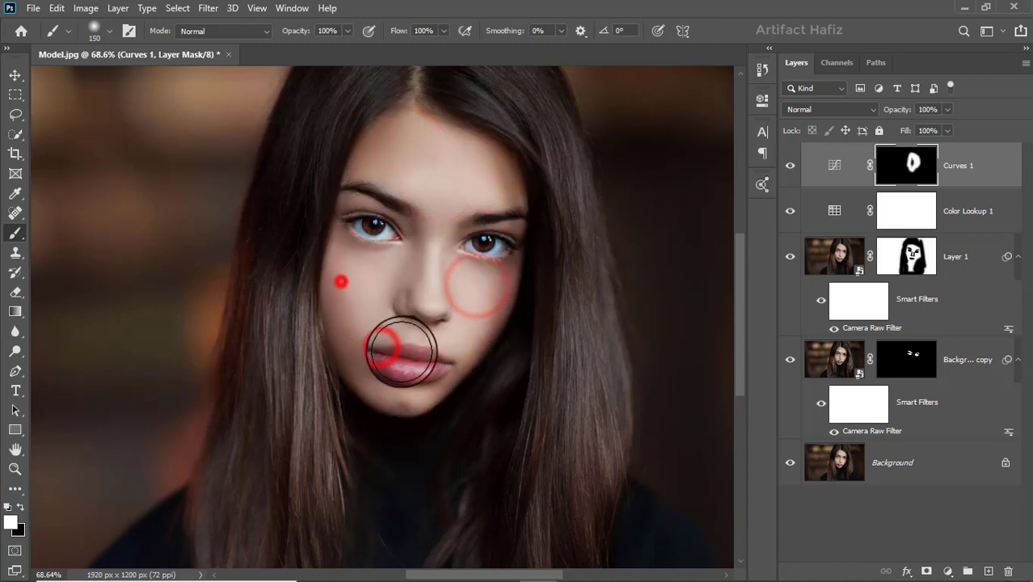
{"action": "left_click_drag", "start_coordinate": [417, 259], "coordinate": [408, 373]}
{"action": "left_click_drag", "start_coordinate": [495, 224], "coordinate": [473, 289]}
{"action": "left_click_drag", "start_coordinate": [372, 189], "coordinate": [375, 289]}
{"action": "left_click_drag", "start_coordinate": [347, 243], "coordinate": [365, 330]}
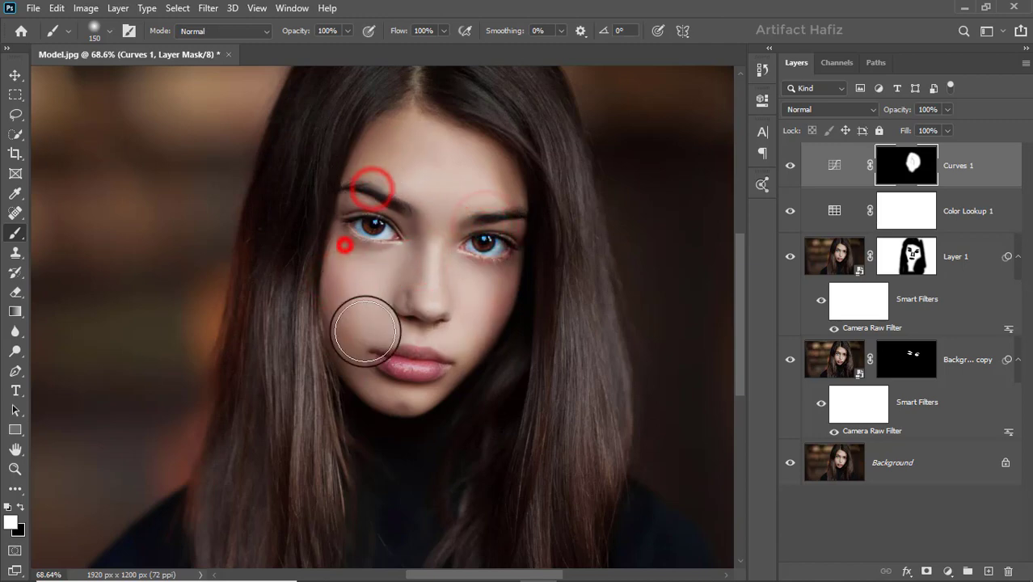
{"action": "mouse_move", "coordinate": [520, 206]}
{"action": "left_mouse_down"}
{"action": "mouse_move", "coordinate": [464, 333]}
{"action": "mouse_move", "coordinate": [379, 375]}
{"action": "mouse_move", "coordinate": [431, 400]}
{"action": "mouse_move", "coordinate": [501, 332]}
{"action": "left_mouse_up"}
{"action": "scroll", "coordinate": [500, 332], "scroll_direction": "down", "scroll_amount": 3}
{"action": "scroll", "coordinate": [507, 324], "scroll_direction": "up", "scroll_amount": 3}
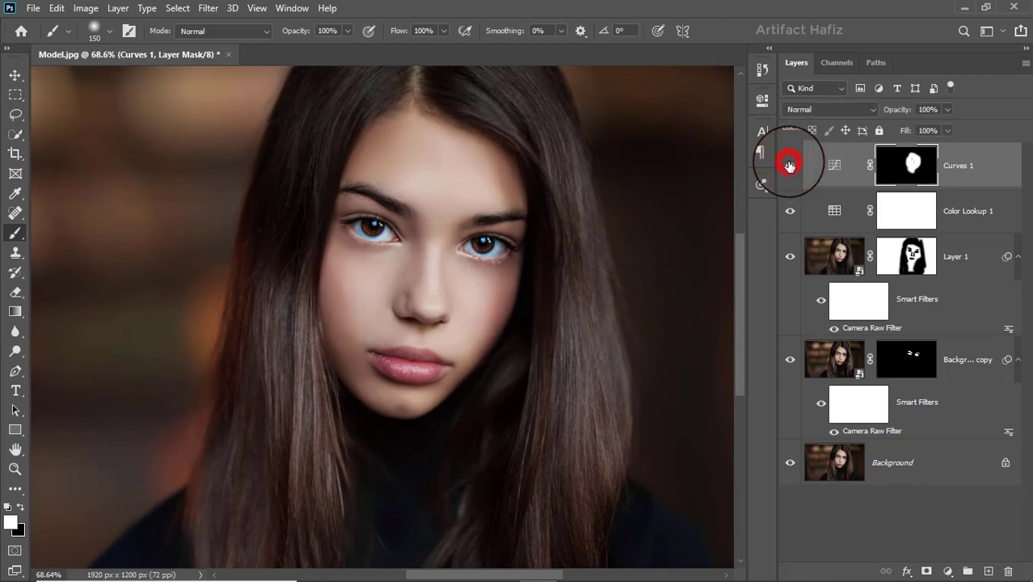
{"action": "left_click", "coordinate": [790, 166]}
{"action": "scroll", "coordinate": [502, 353], "scroll_direction": "down", "scroll_amount": 5}
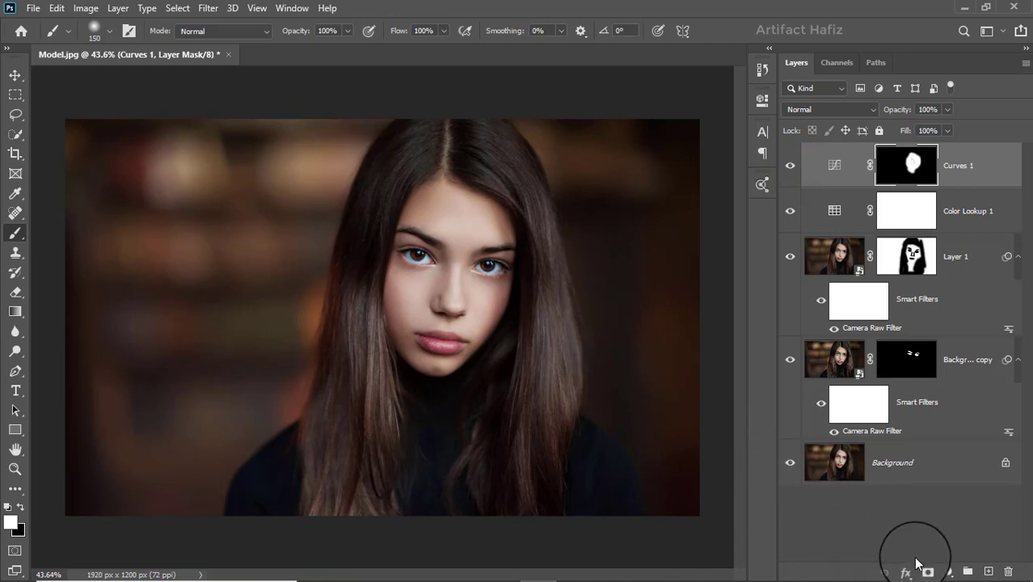
Add a Levels adjustment layer above Curves 1 and set its RGB white input level to 231
{"action": "left_click", "coordinate": [948, 571]}
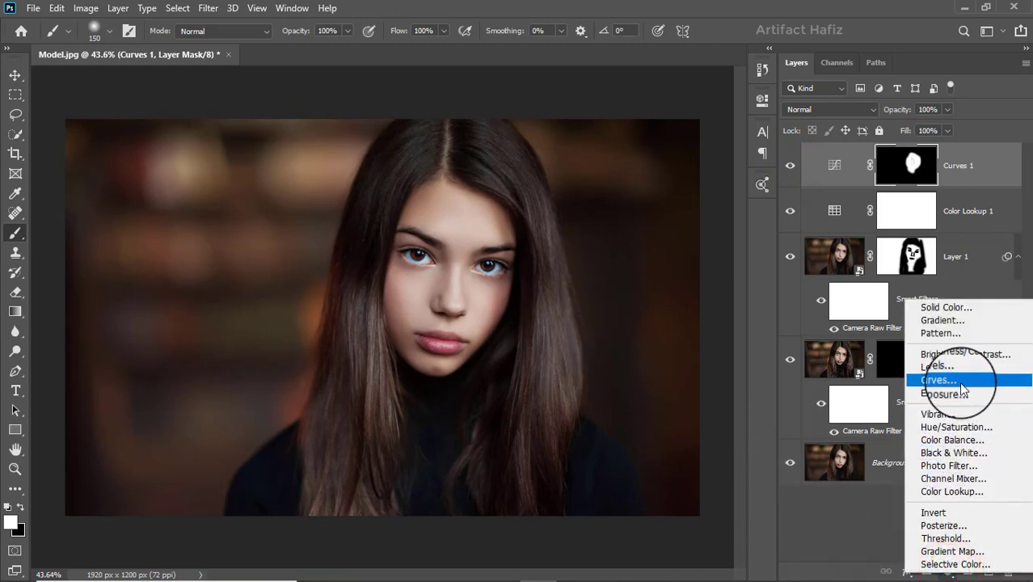
{"action": "left_click", "coordinate": [938, 368]}
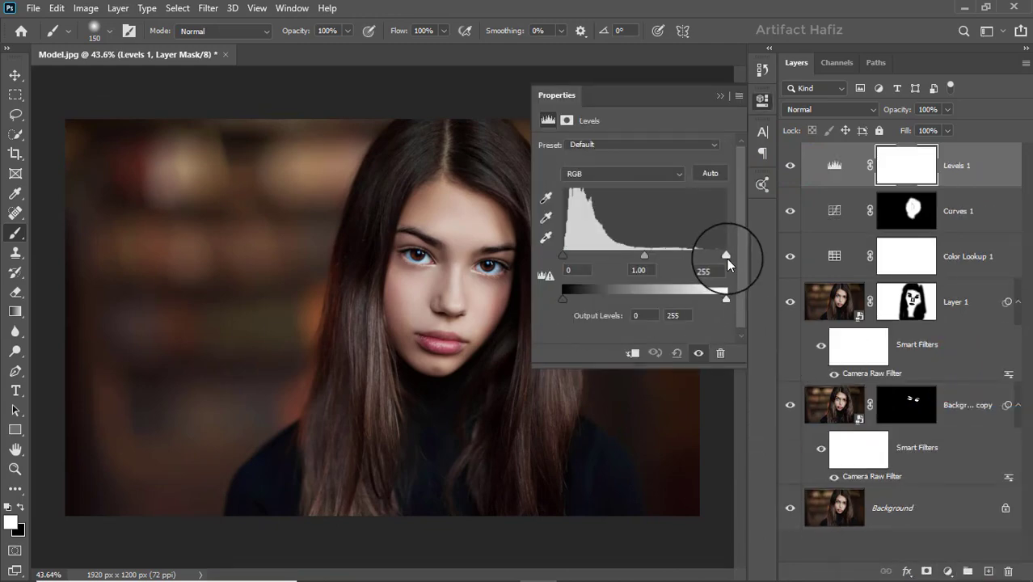
{"action": "left_click", "coordinate": [725, 255]}
{"action": "left_click_drag", "start_coordinate": [717, 256], "coordinate": [714, 256]}
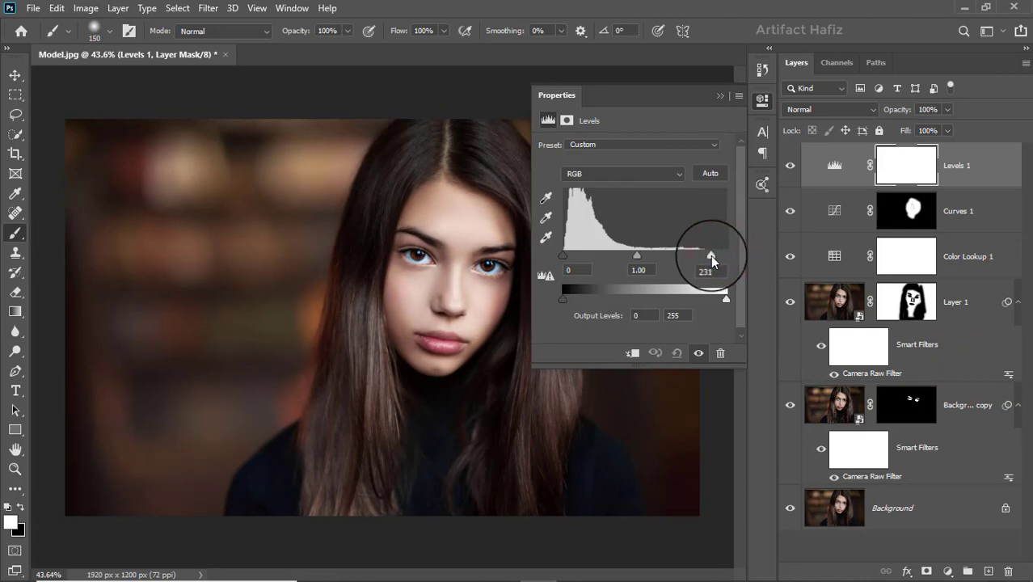
{"action": "left_click", "coordinate": [716, 97]}
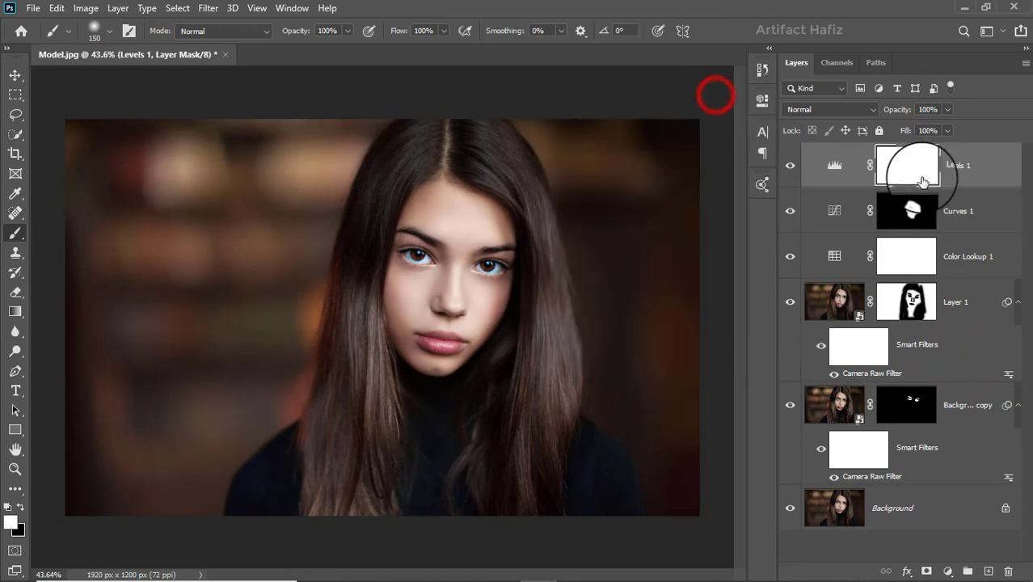
Stamp all visible layers into a new layer above Levels 1 and convert it for smart filters
{"action": "left_click", "coordinate": [965, 168]}
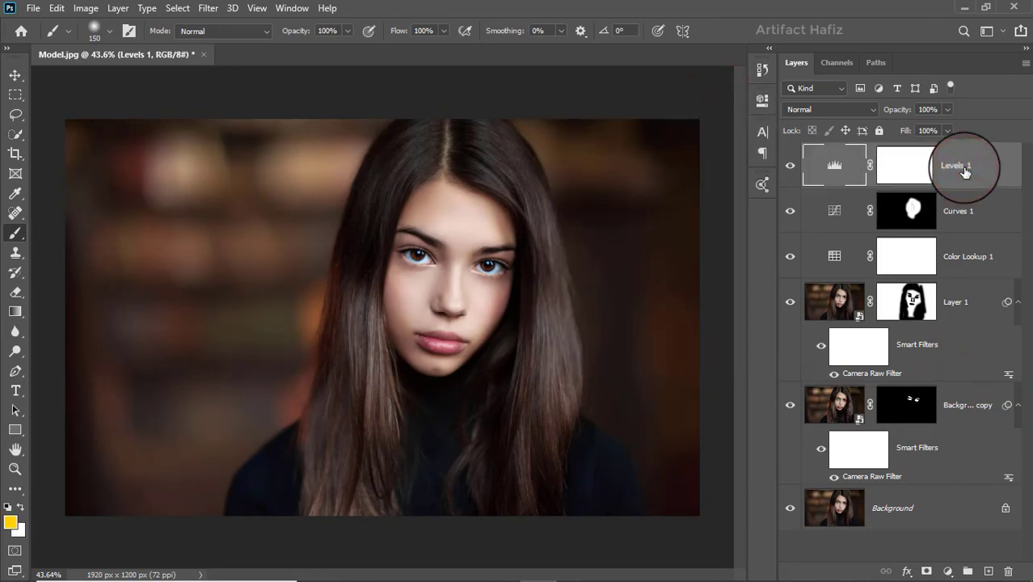
{"action": "key", "text": "ctrl+alt+shift+e"}
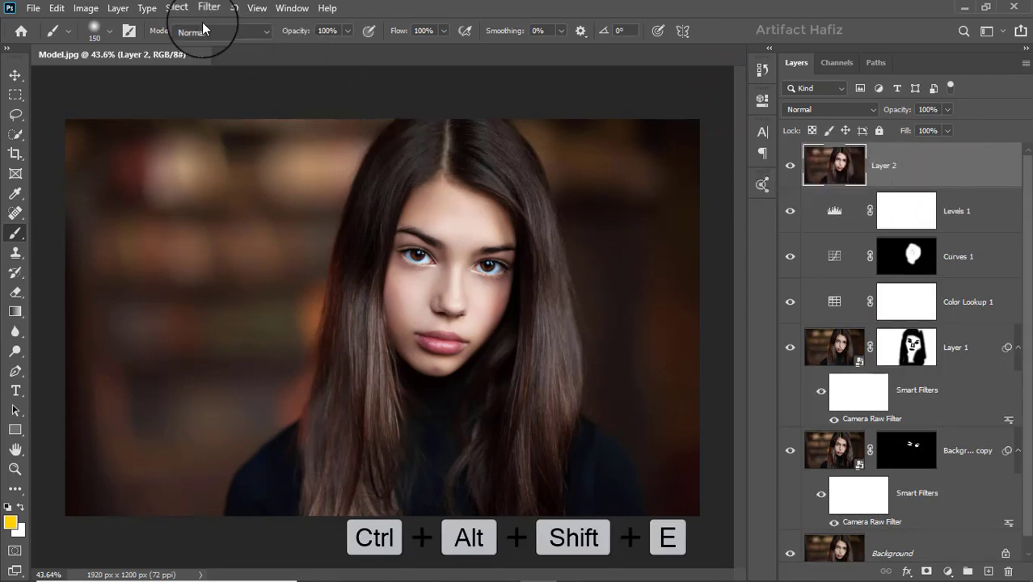
{"action": "left_click", "coordinate": [208, 9]}
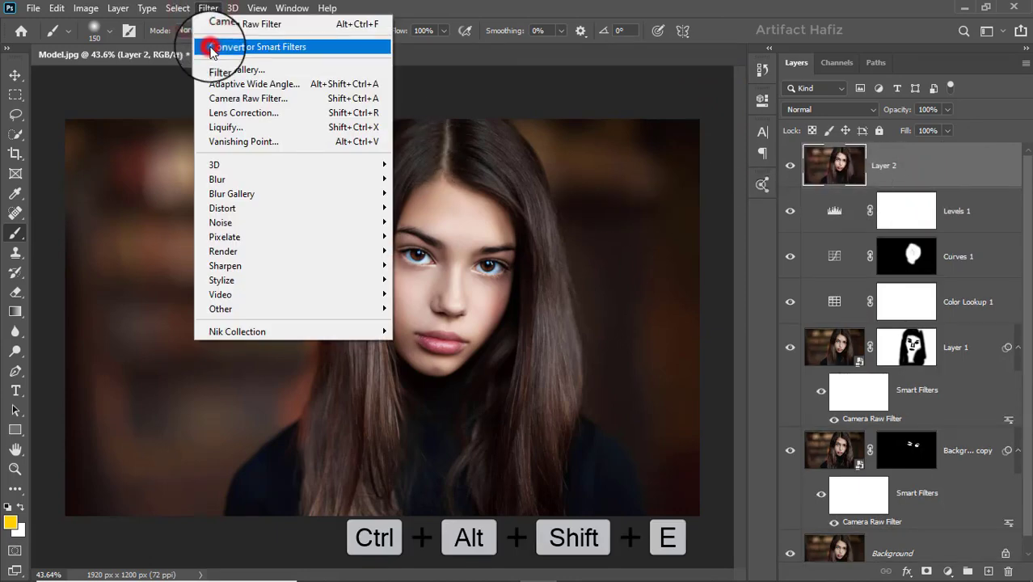
{"action": "left_click", "coordinate": [212, 47]}
Start a Camera Raw Filter on Layer 2 with Highlights -23, Shadows +33, Whites +28, Blacks -18 and Clarity +5
{"action": "left_click", "coordinate": [208, 8]}
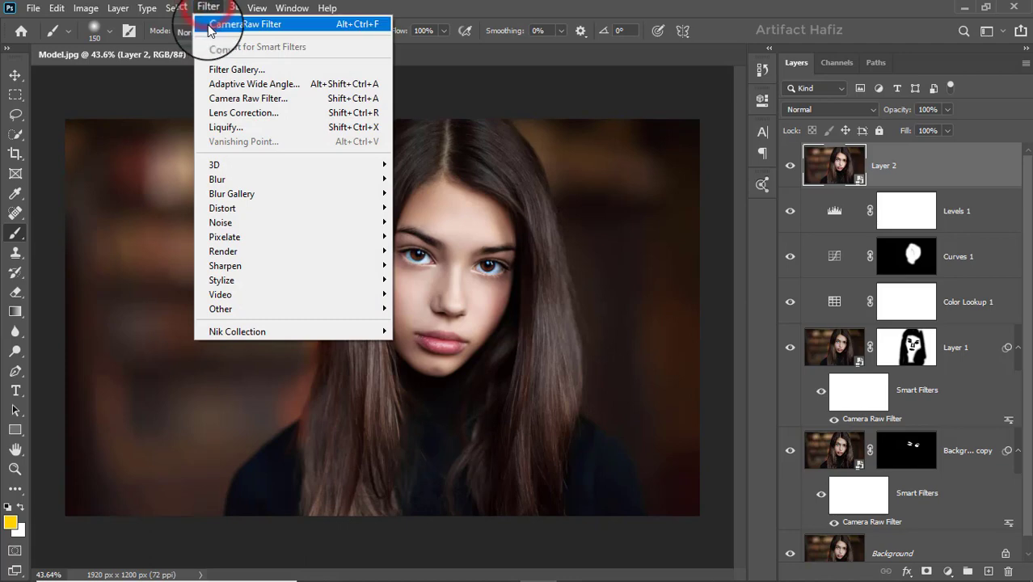
{"action": "left_click", "coordinate": [238, 97]}
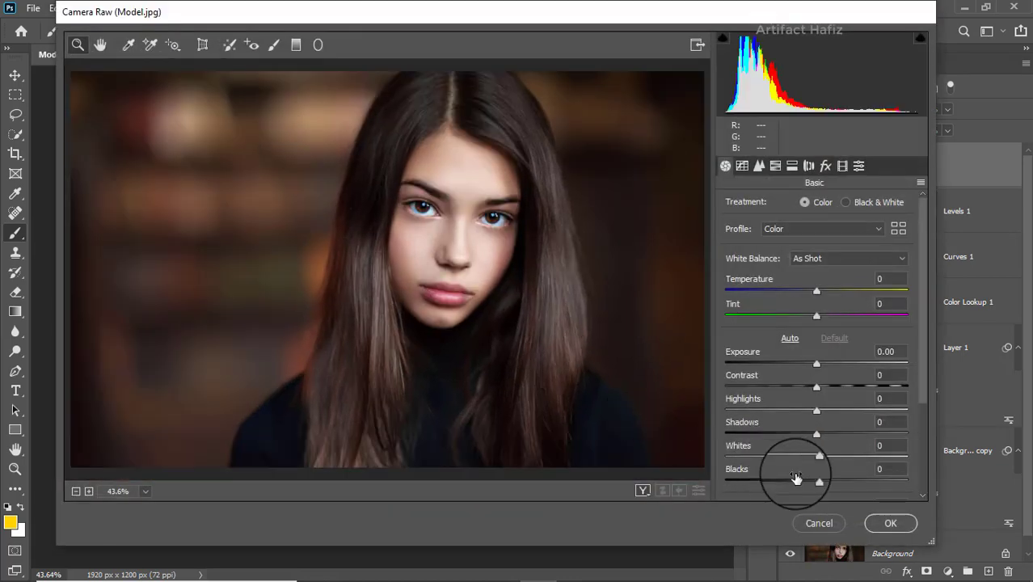
{"action": "left_click_drag", "start_coordinate": [817, 410], "coordinate": [781, 414]}
{"action": "left_click_drag", "start_coordinate": [818, 457], "coordinate": [844, 458]}
{"action": "left_click_drag", "start_coordinate": [781, 412], "coordinate": [796, 412]}
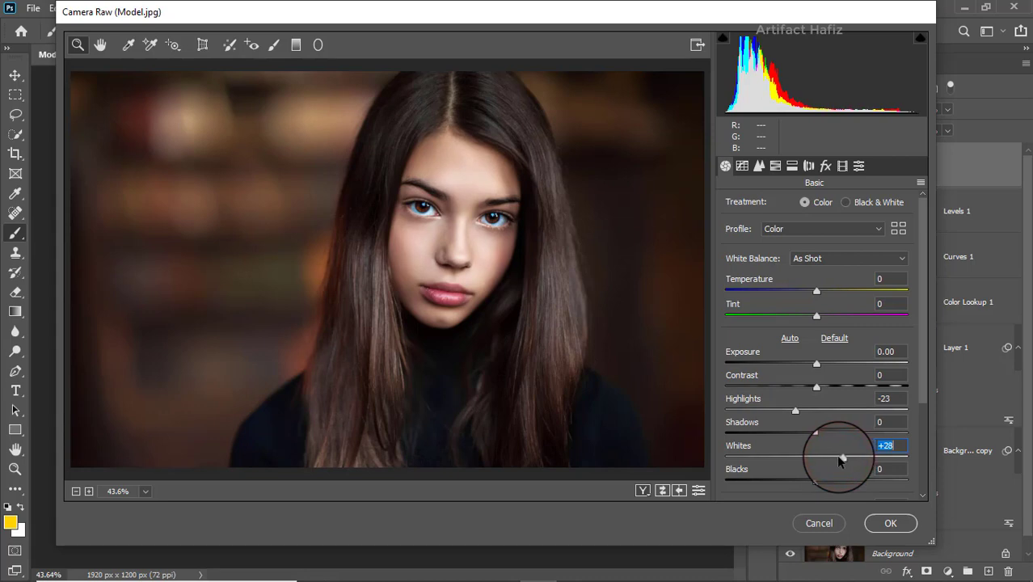
{"action": "left_click_drag", "start_coordinate": [816, 481], "coordinate": [799, 481]}
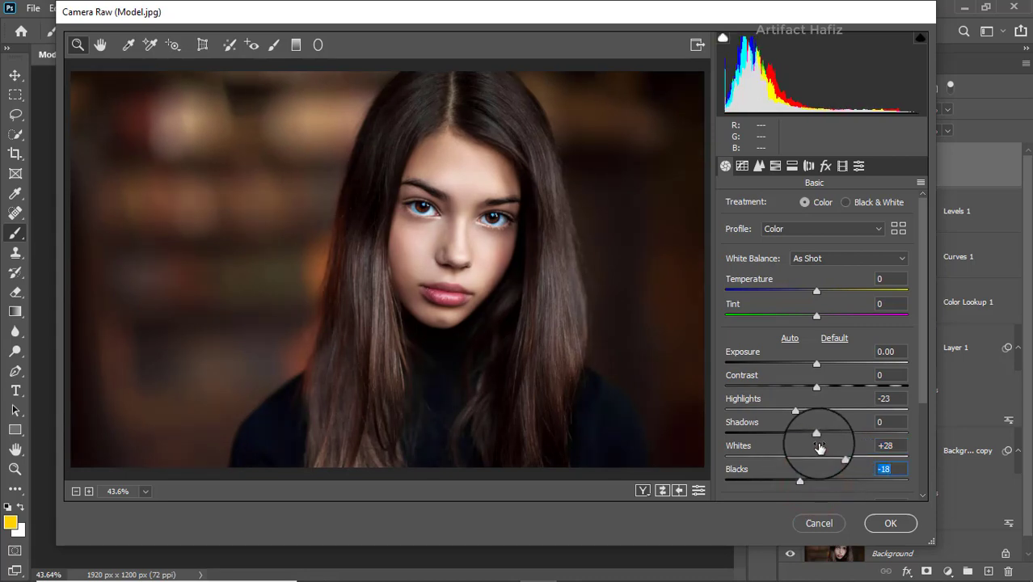
{"action": "left_click_drag", "start_coordinate": [816, 433], "coordinate": [849, 439]}
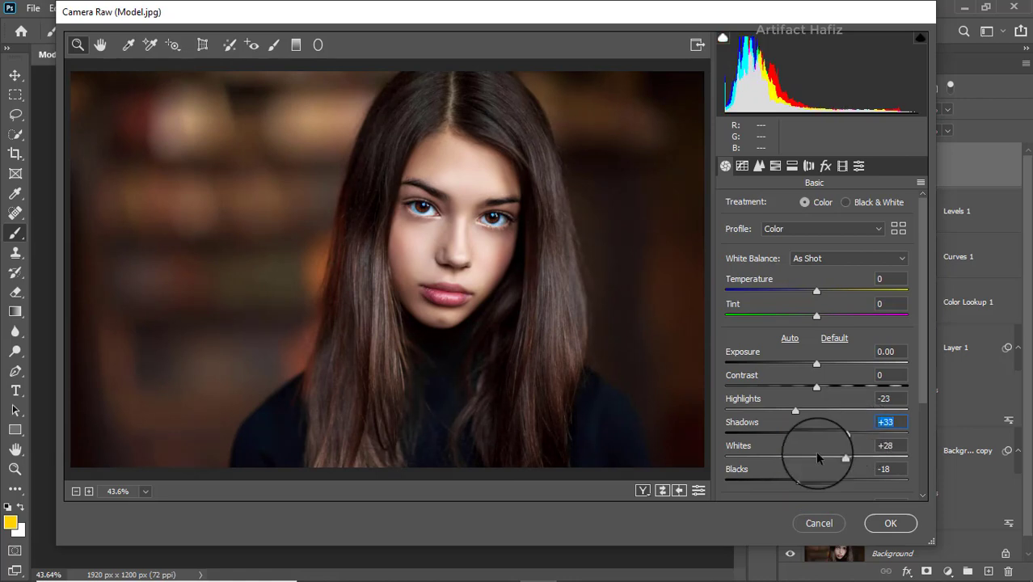
{"action": "scroll", "coordinate": [818, 457], "scroll_direction": "down", "scroll_amount": 5}
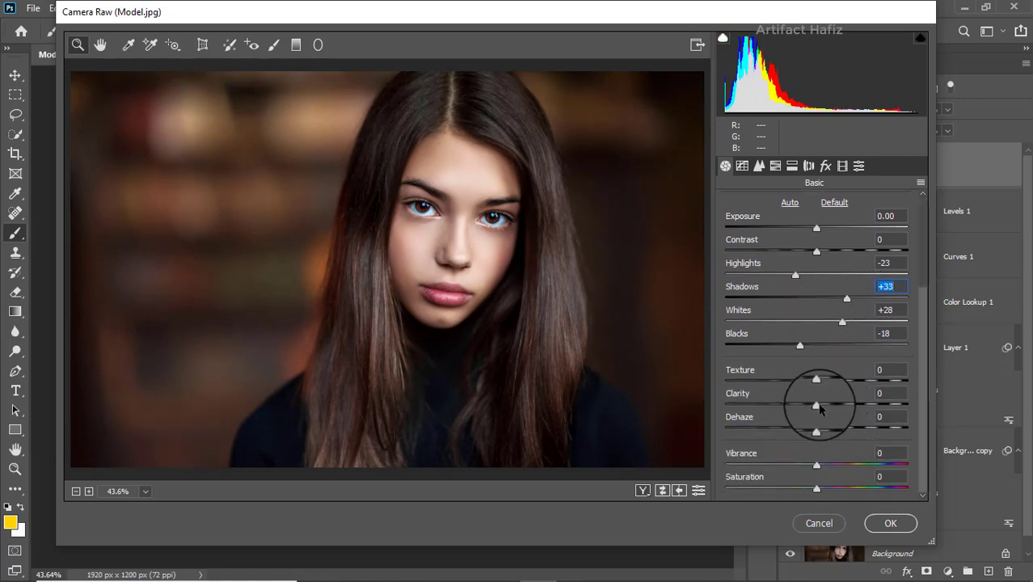
{"action": "mouse_move", "coordinate": [818, 406]}
{"action": "left_mouse_down"}
{"action": "mouse_move", "coordinate": [833, 407]}
{"action": "mouse_move", "coordinate": [824, 402]}
{"action": "left_mouse_up"}
{"action": "scroll", "coordinate": [815, 427], "scroll_direction": "up", "scroll_amount": 3}
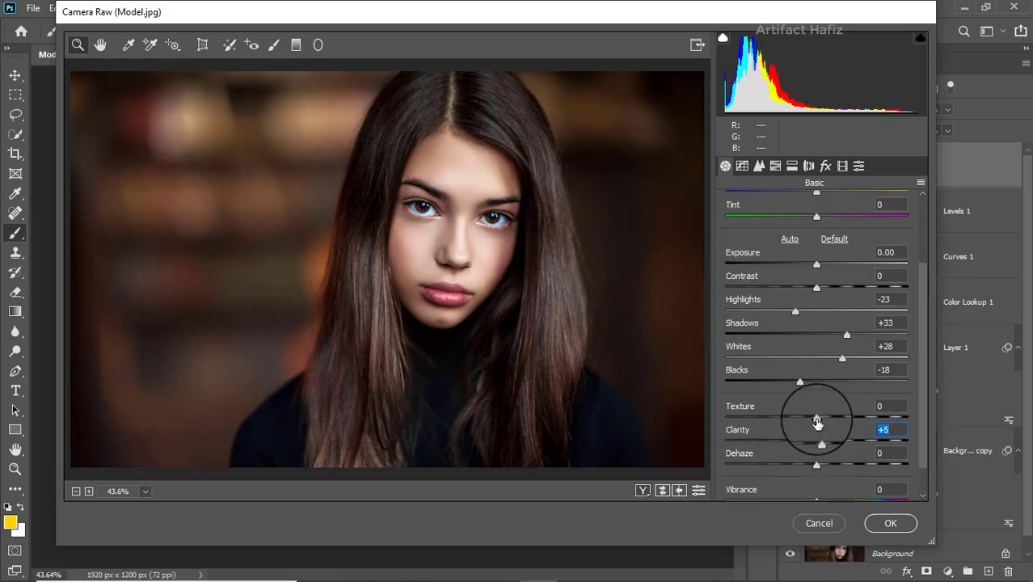
On the RGB point tone curve, raise the black point's output to 10 and add points at 65/65 and 198/201
{"action": "left_click", "coordinate": [741, 165]}
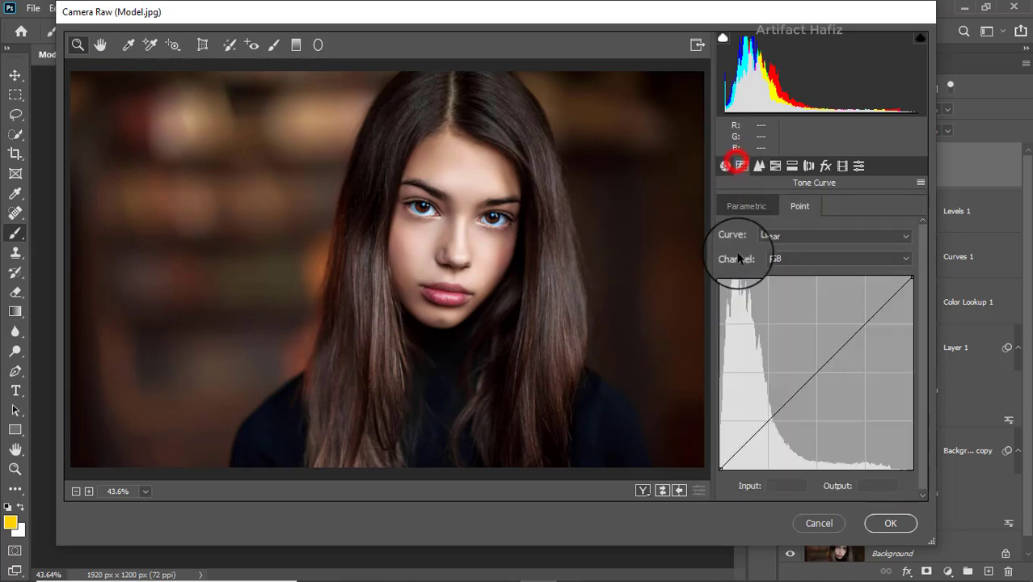
{"action": "left_click_drag", "start_coordinate": [719, 467], "coordinate": [709, 461]}
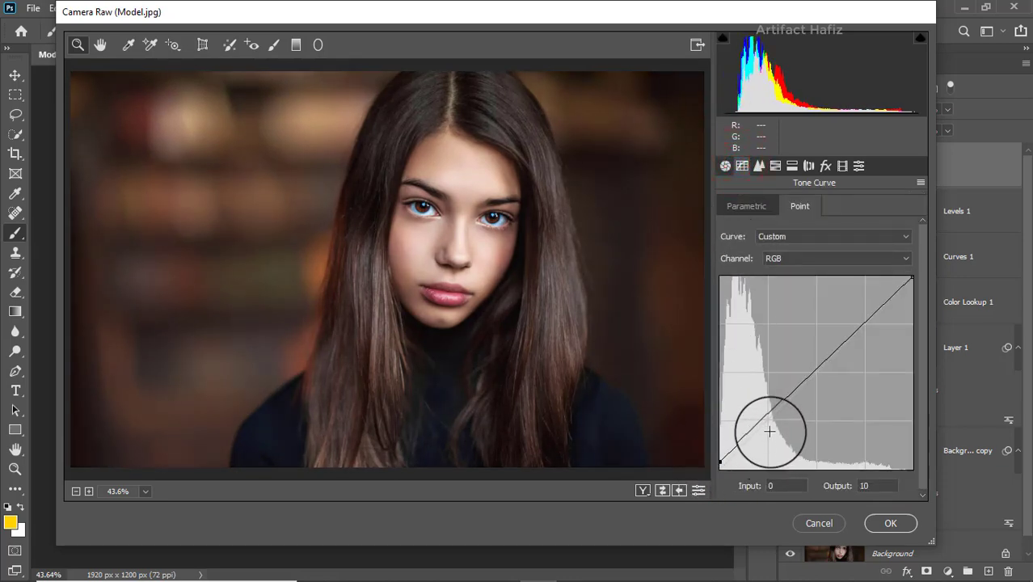
{"action": "left_click_drag", "start_coordinate": [763, 417], "coordinate": [768, 421]}
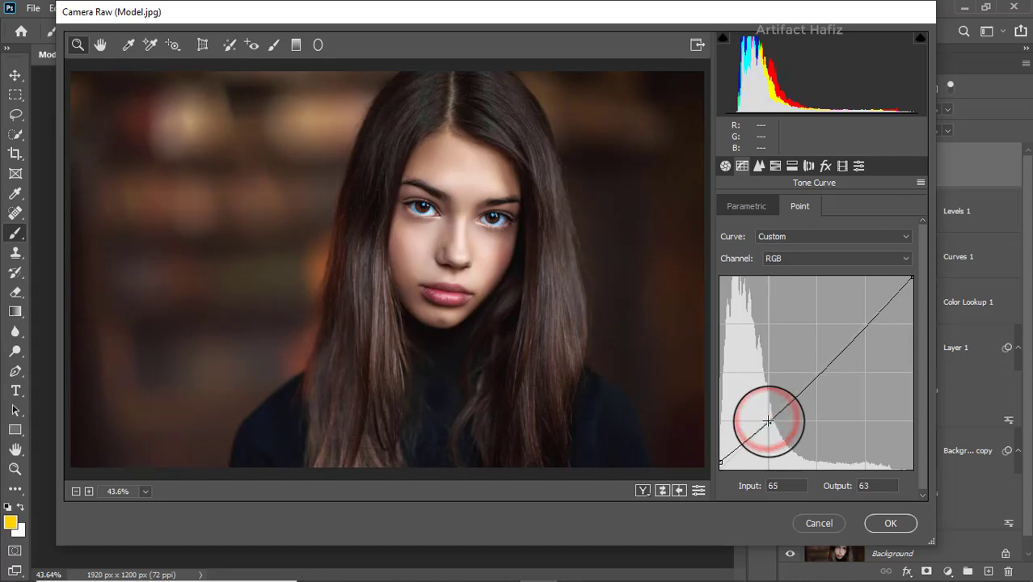
{"action": "left_click", "coordinate": [865, 320]}
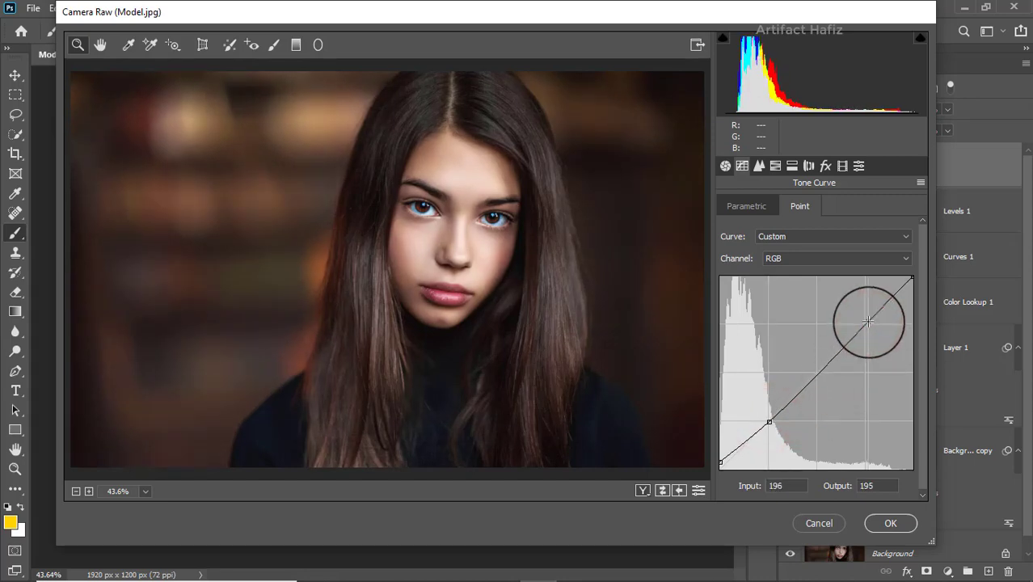
{"action": "left_click", "coordinate": [768, 419]}
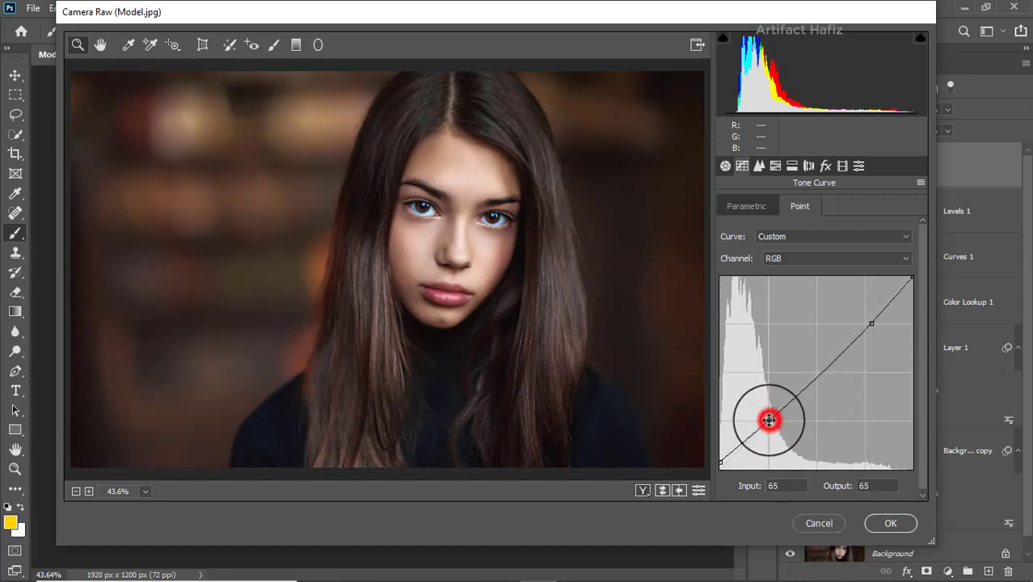
{"action": "left_click", "coordinate": [870, 320]}
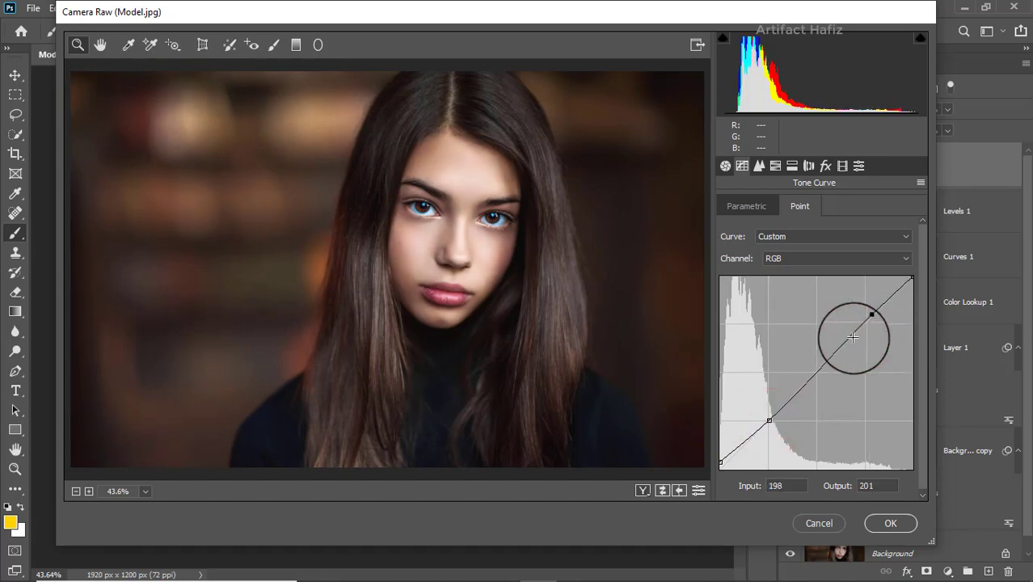
Refine the tone curve with black point output 5, the highlight point at 203/200 and a new midtone point at 136/135
{"action": "left_click", "coordinate": [720, 464]}
{"action": "left_click_drag", "start_coordinate": [721, 465], "coordinate": [720, 462]}
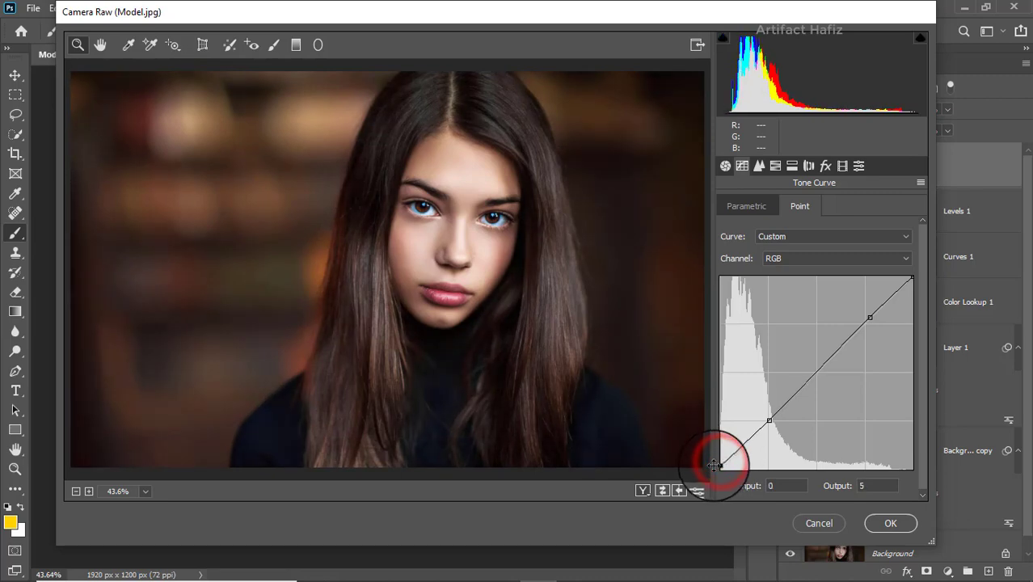
{"action": "left_click", "coordinate": [873, 319]}
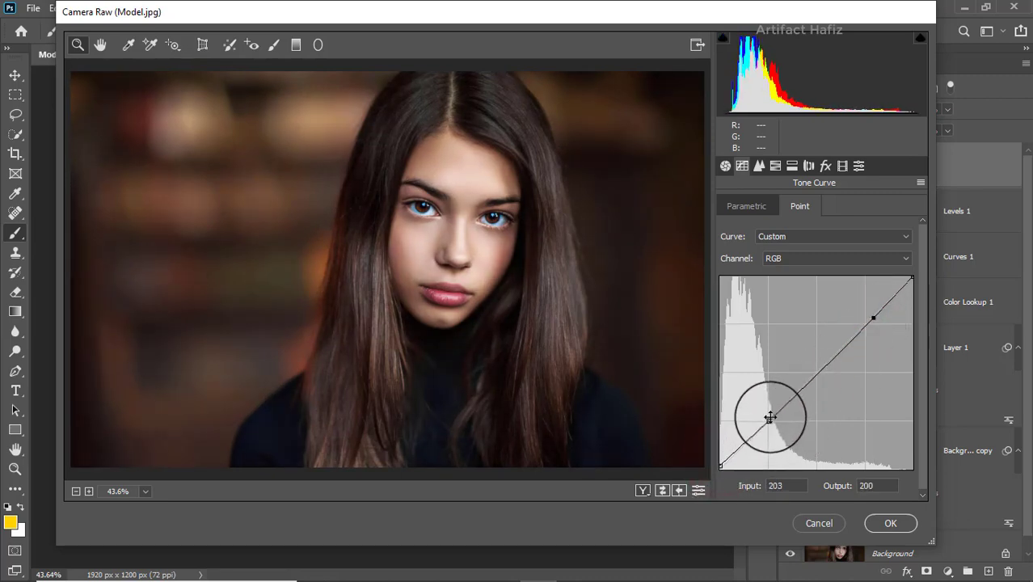
{"action": "left_click", "coordinate": [821, 368]}
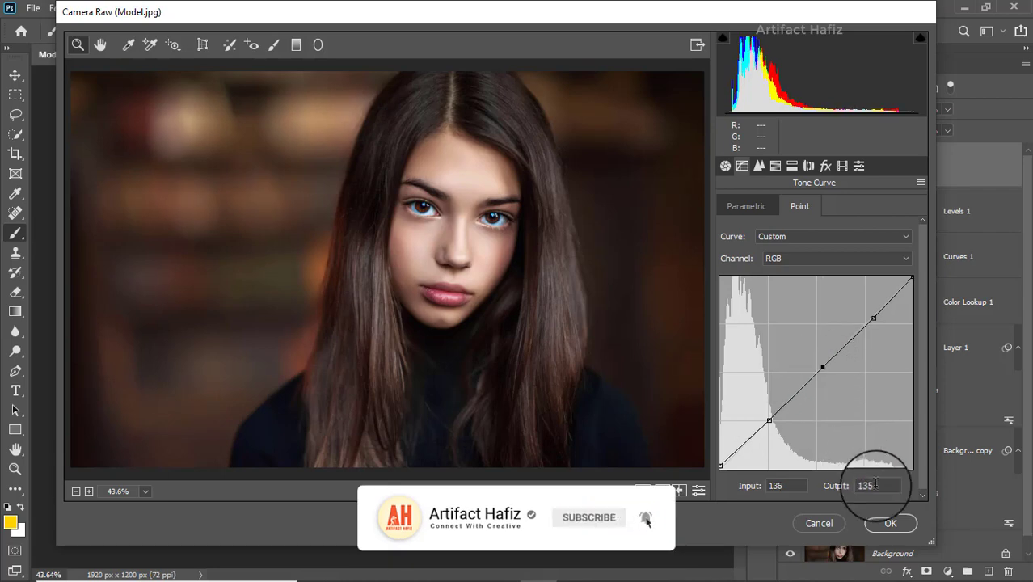
Set the Calibration saturation to -7 for Red Primary, +18 for Green Primary and +3 for Blue Primary, and apply the filter
{"action": "left_click", "coordinate": [840, 166]}
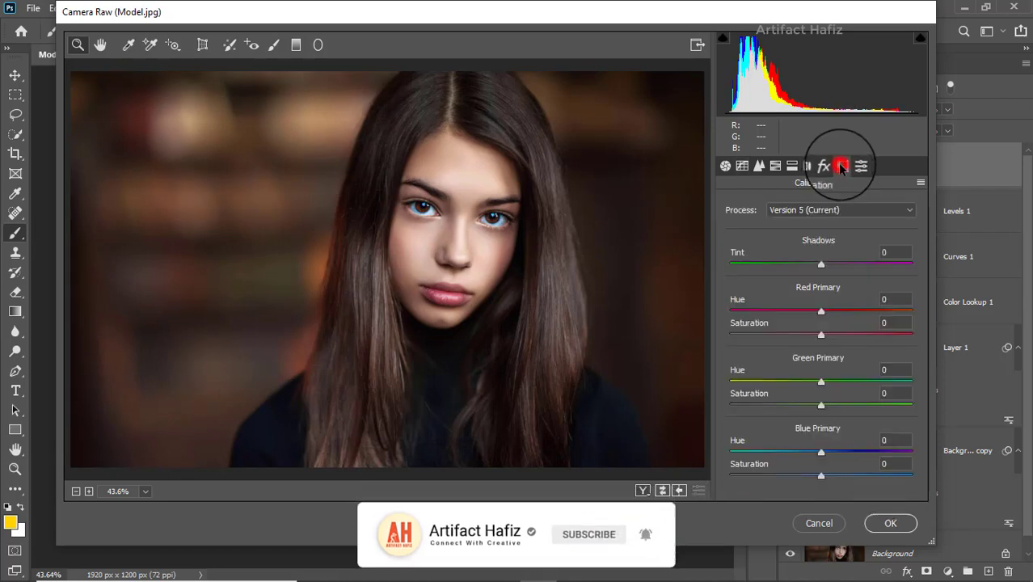
{"action": "left_click_drag", "start_coordinate": [822, 334], "coordinate": [805, 335]}
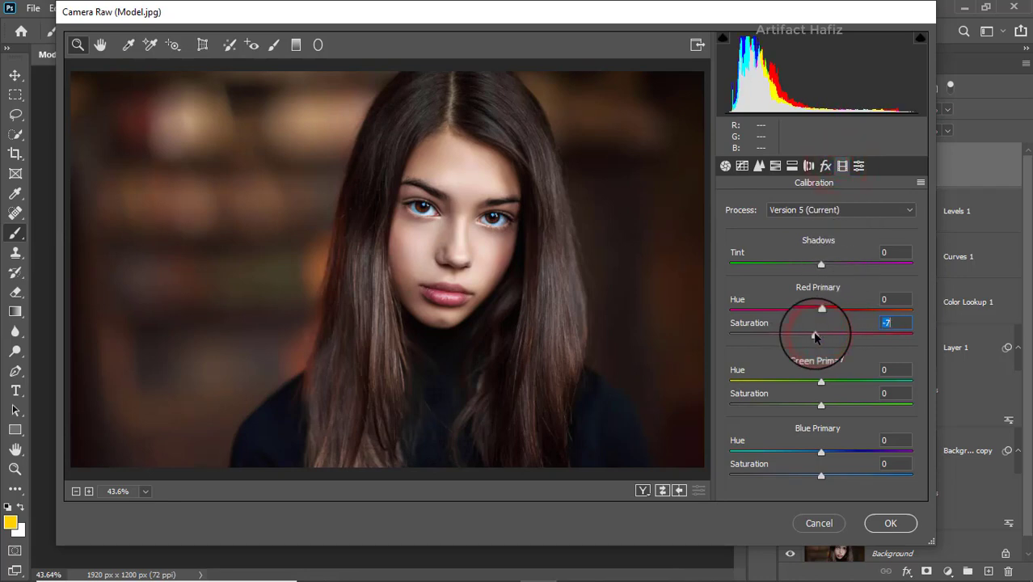
{"action": "left_click_drag", "start_coordinate": [820, 407], "coordinate": [846, 406]}
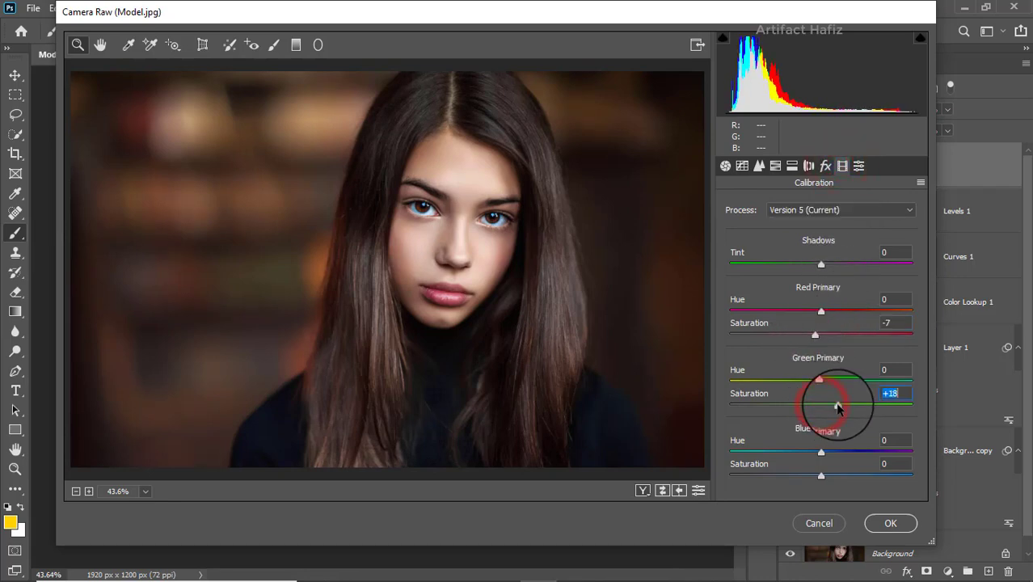
{"action": "mouse_move", "coordinate": [821, 475]}
{"action": "left_mouse_down"}
{"action": "mouse_move", "coordinate": [842, 481]}
{"action": "mouse_move", "coordinate": [821, 482]}
{"action": "left_mouse_up"}
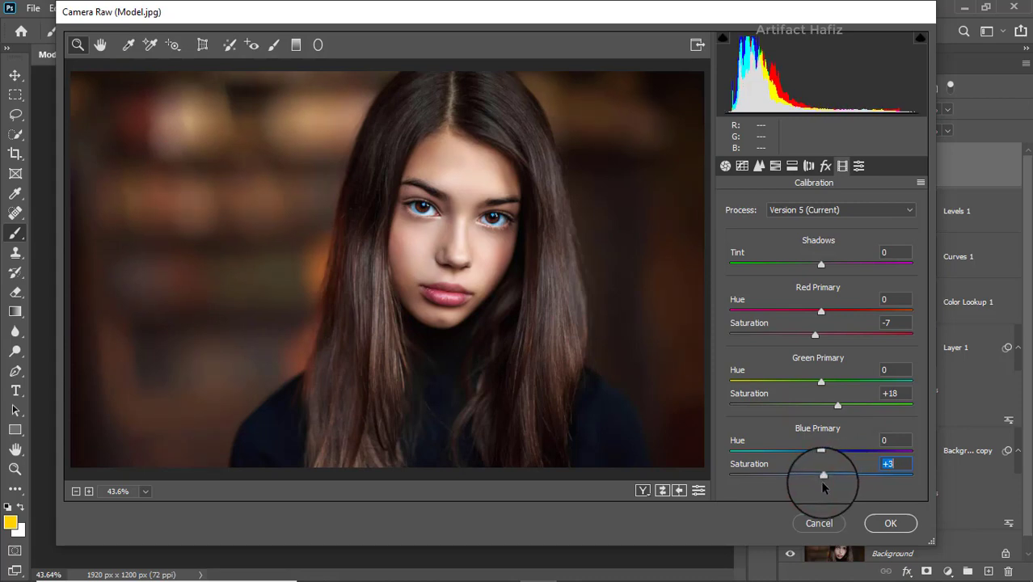
{"action": "left_click", "coordinate": [875, 524]}
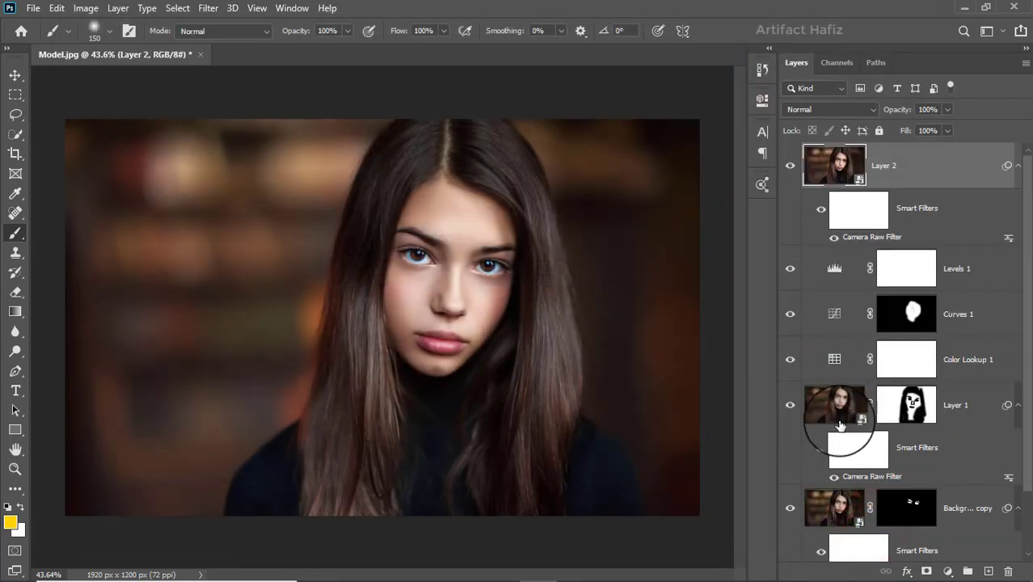
Compare the original Background alone with the fully retouched image by toggling all other layers' visibility
{"action": "scroll", "coordinate": [872, 420], "scroll_direction": "down", "scroll_amount": 2}
{"action": "left_click", "coordinate": [789, 540], "text": "alt"}
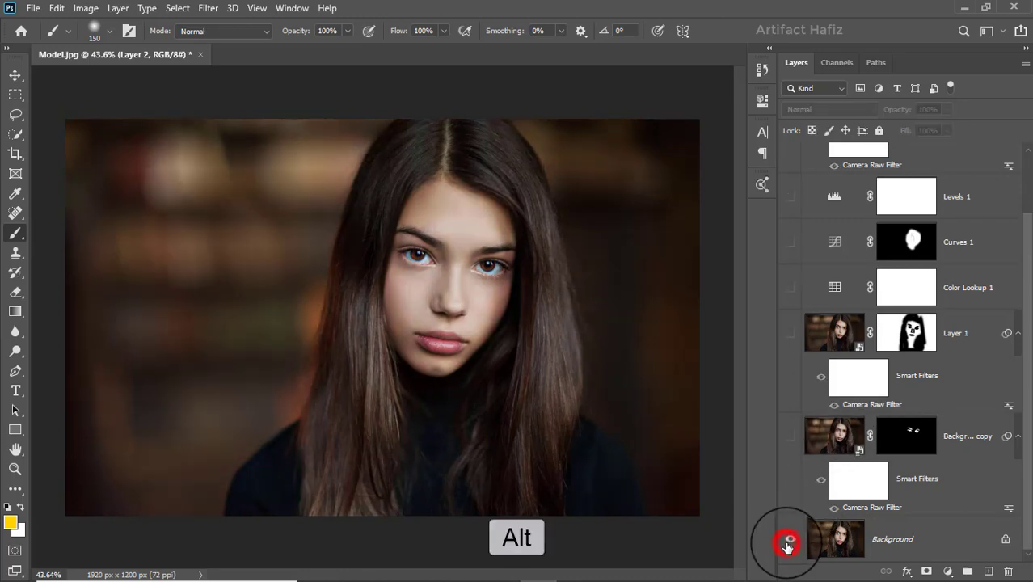
{"action": "left_click", "coordinate": [789, 542], "text": "alt"}
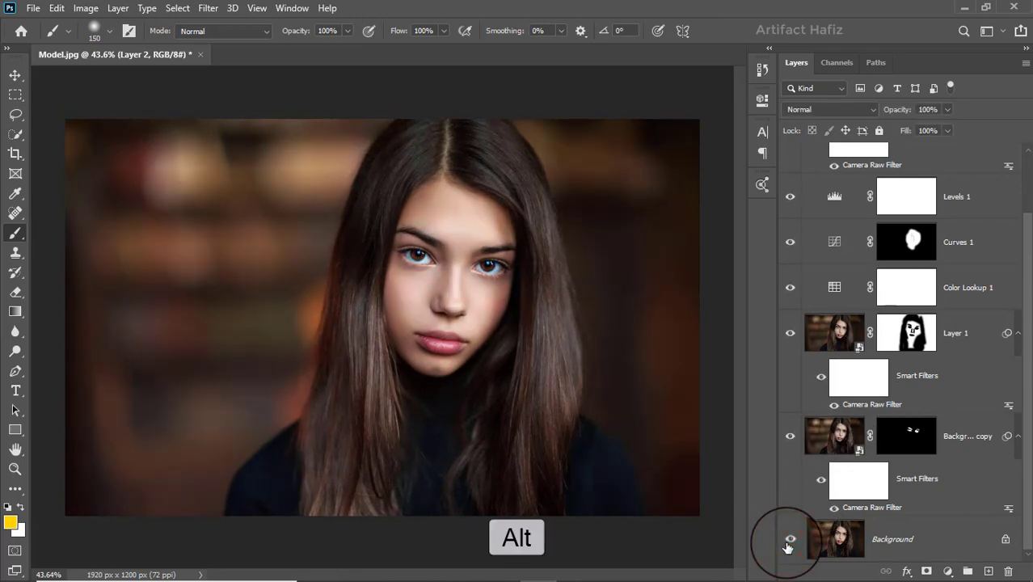
{"action": "left_click", "coordinate": [788, 543], "text": "alt"}
{"action": "left_click", "coordinate": [788, 542], "text": "alt"}
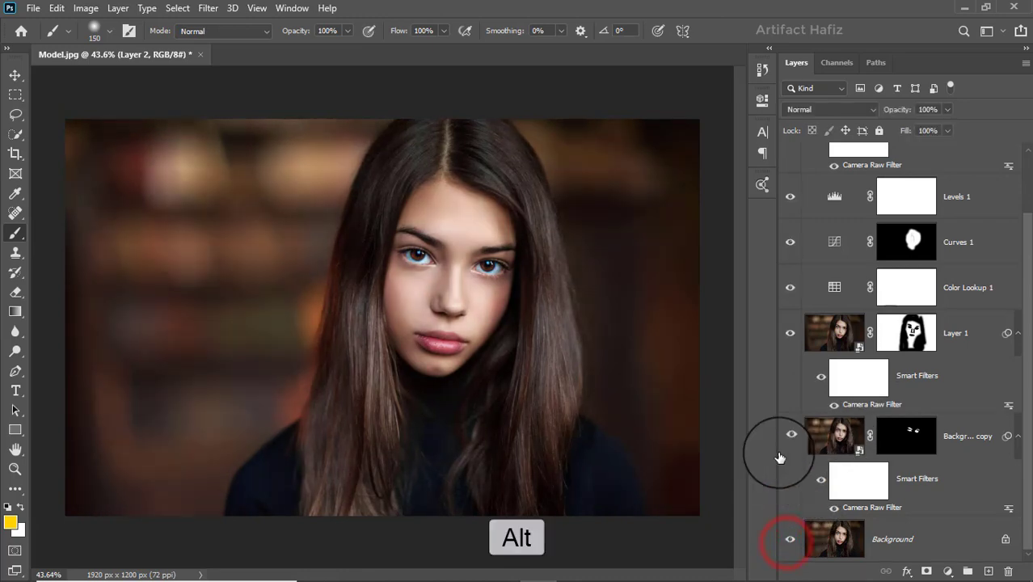